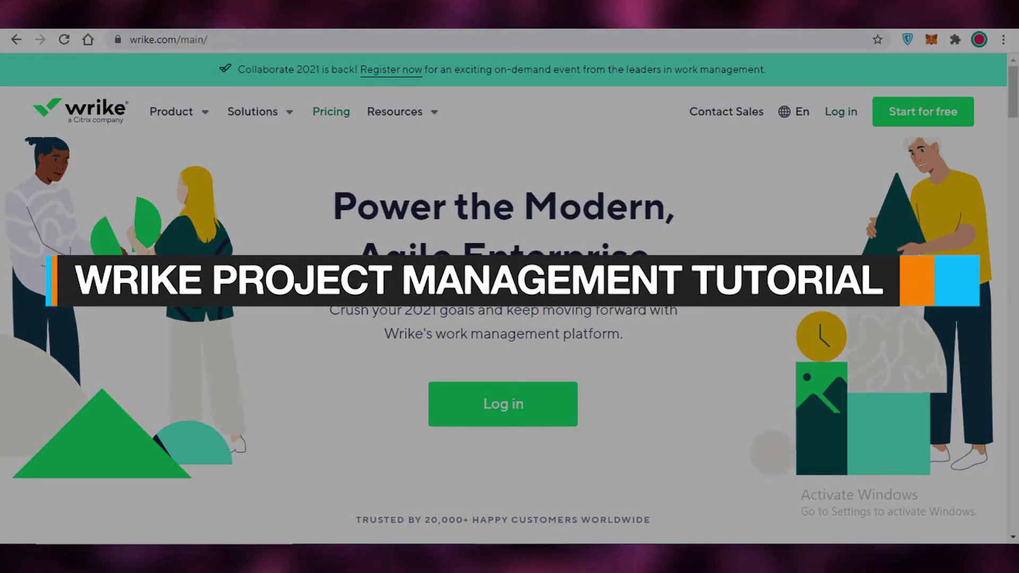
Step: Sign in with the saved business e-mail suggestion to reach the workspace home page
scroll(368, 347, down, 3)
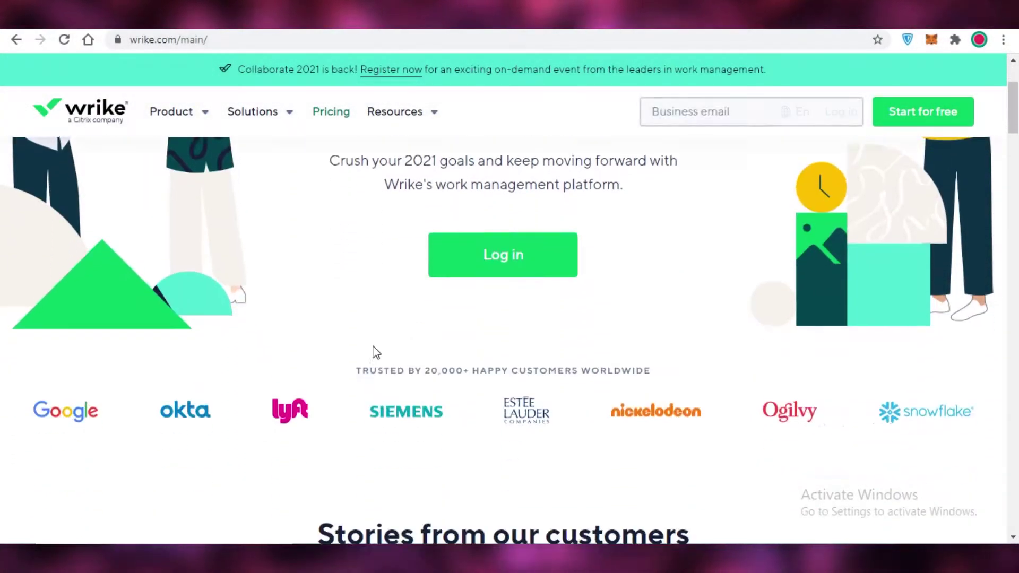
scroll(270, 318, down, 5)
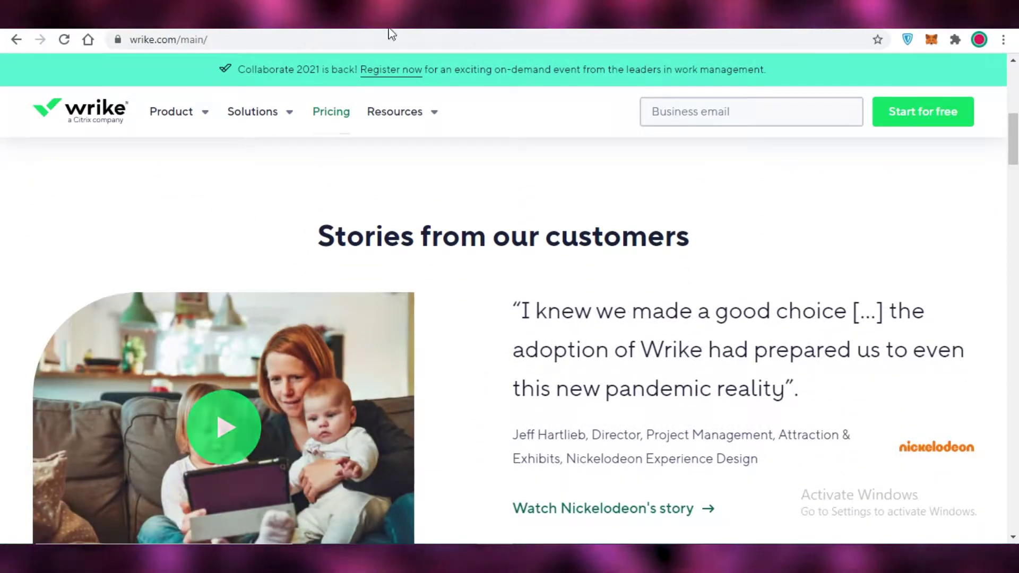
scroll(518, 205, up, 8)
mouse_move(396, 111)
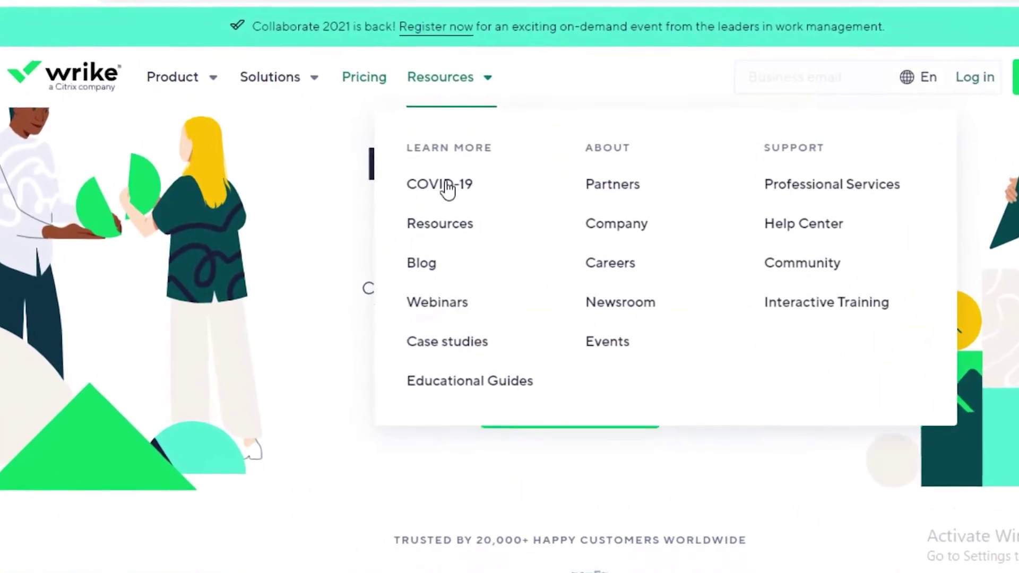
scroll(441, 191, down, 7)
mouse_move(269, 84)
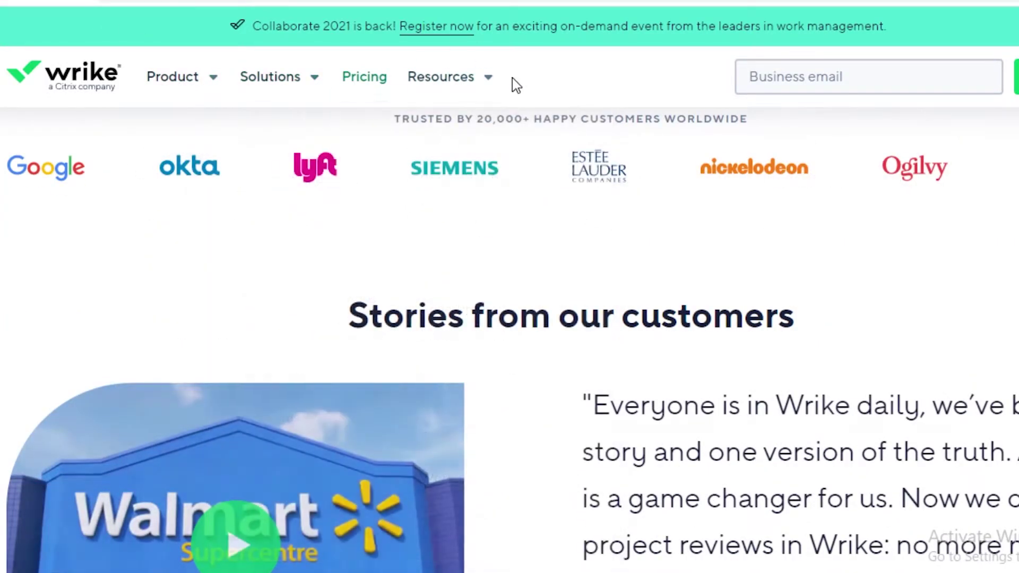
mouse_move(256, 101)
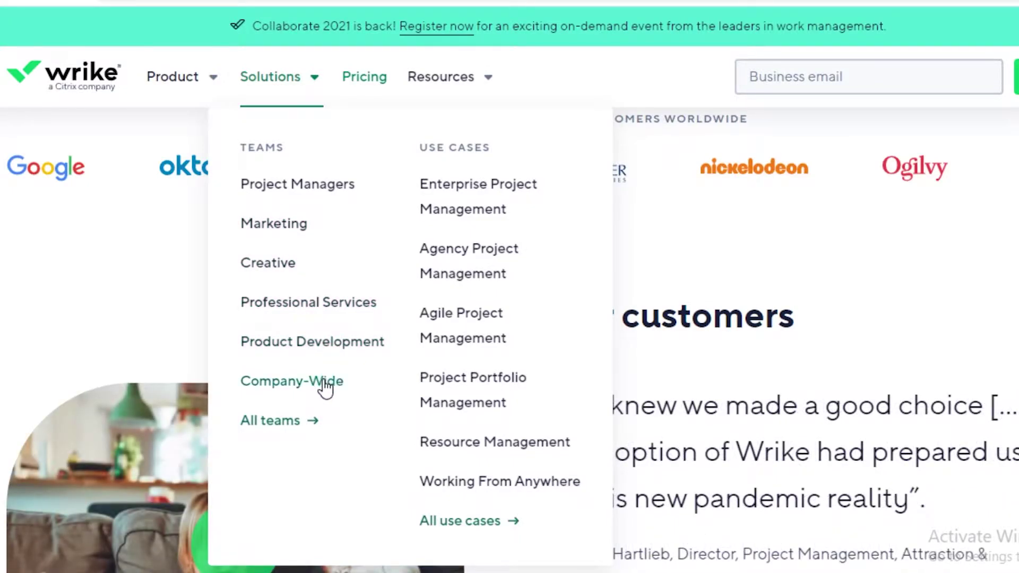
scroll(244, 150, down, 8)
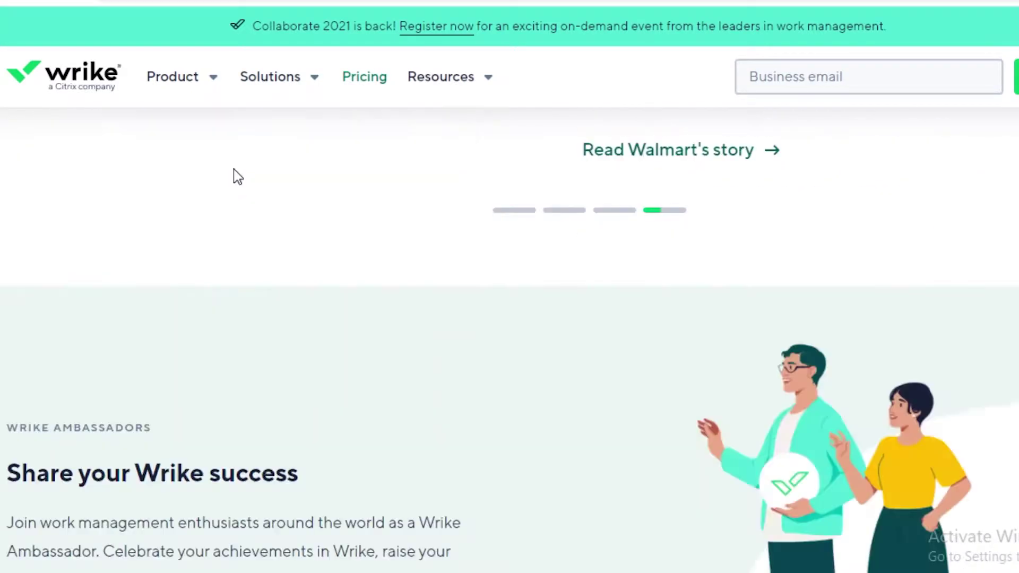
scroll(310, 277, up, 10)
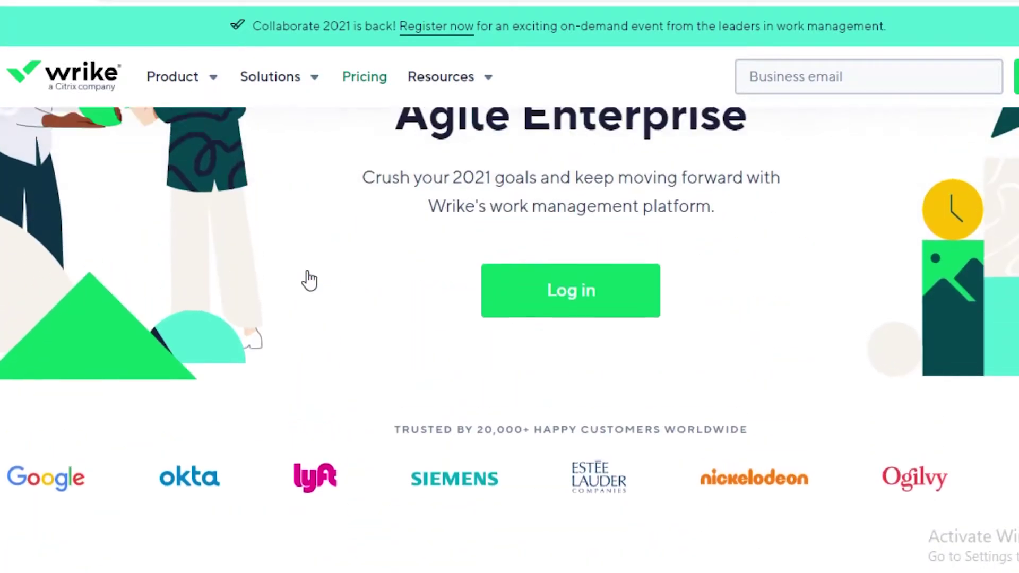
scroll(927, 102, down, 10)
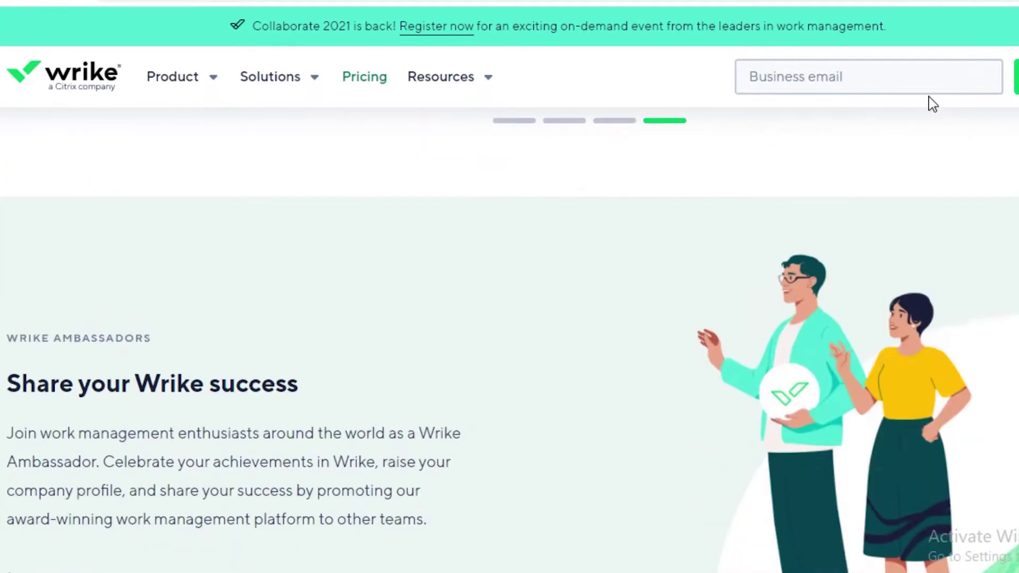
click(921, 85)
click(905, 125)
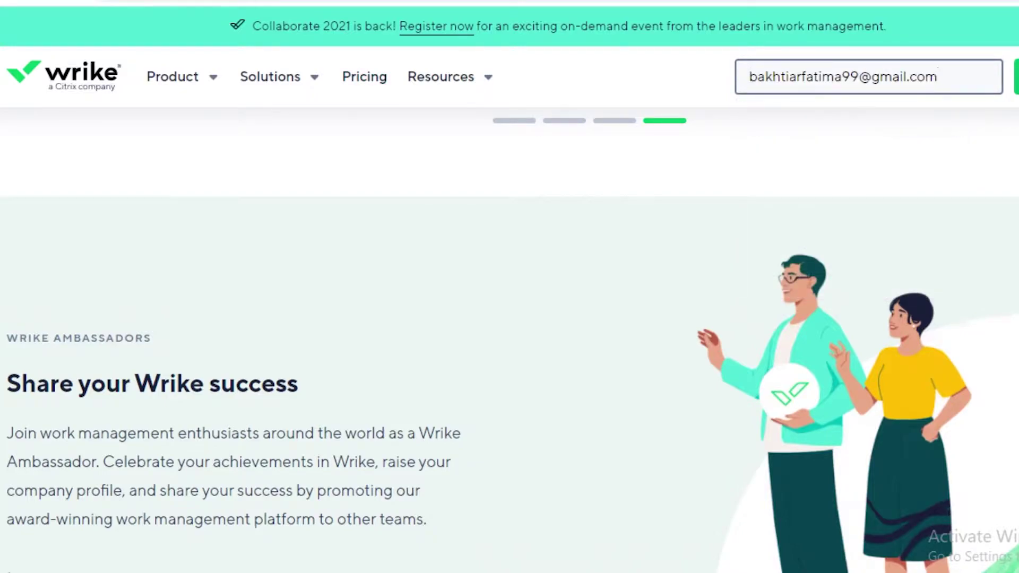
key(Tab)
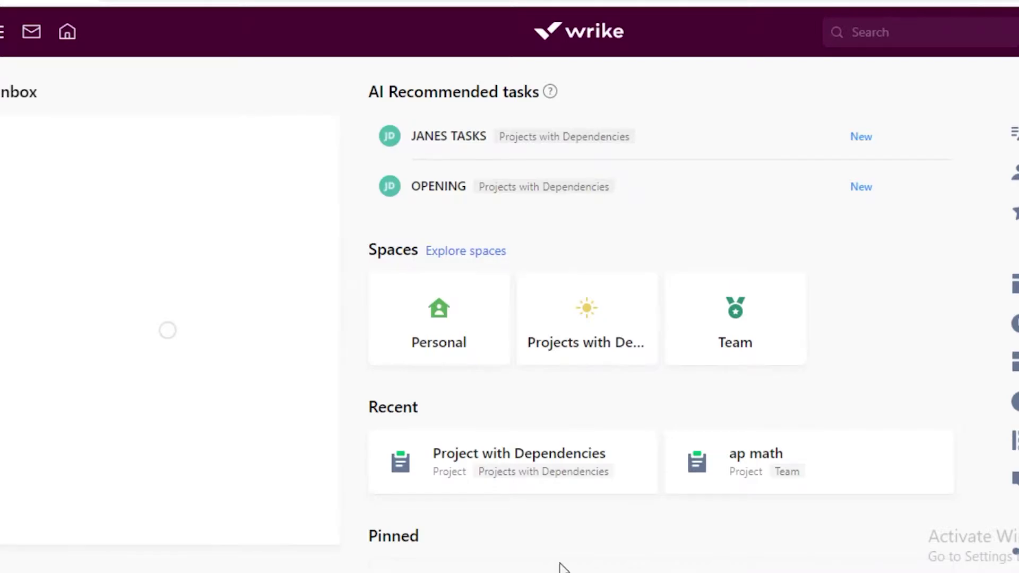
Step: Close the 'Your trial has expired' notice to get back to the workspace home
scroll(552, 272, down, 2)
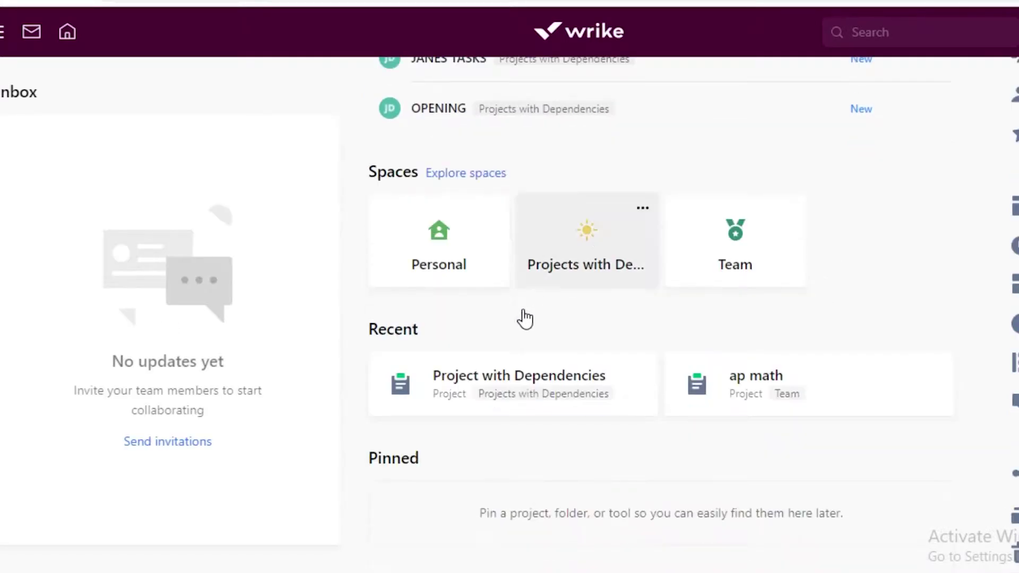
scroll(372, 310, up, 2)
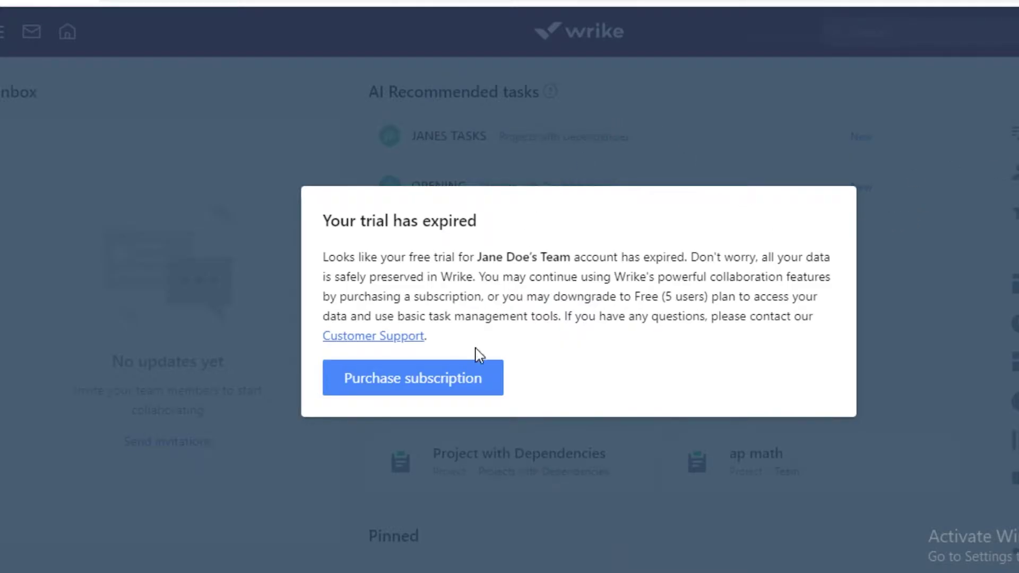
key(Escape)
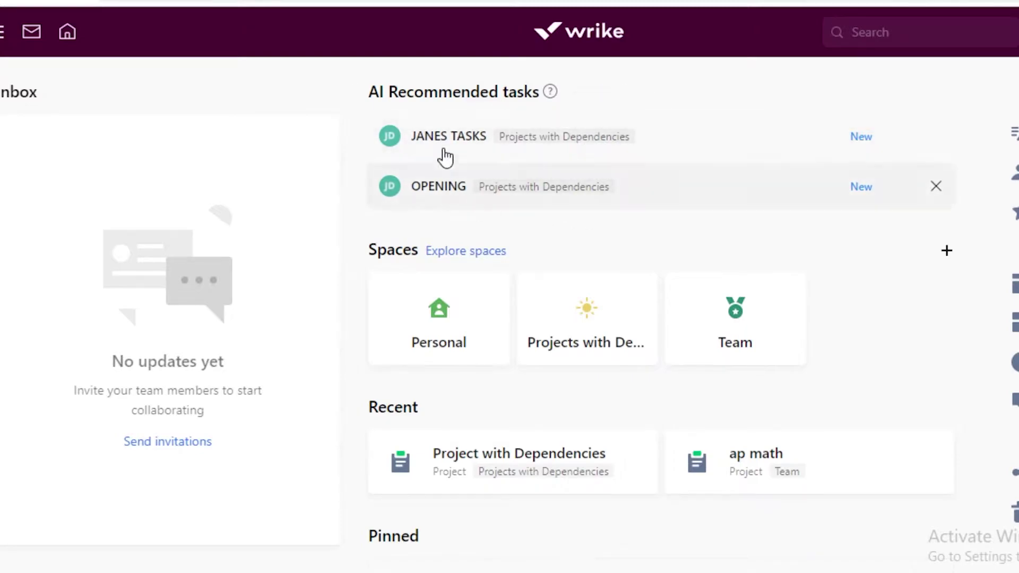
scroll(332, 216, down, 1)
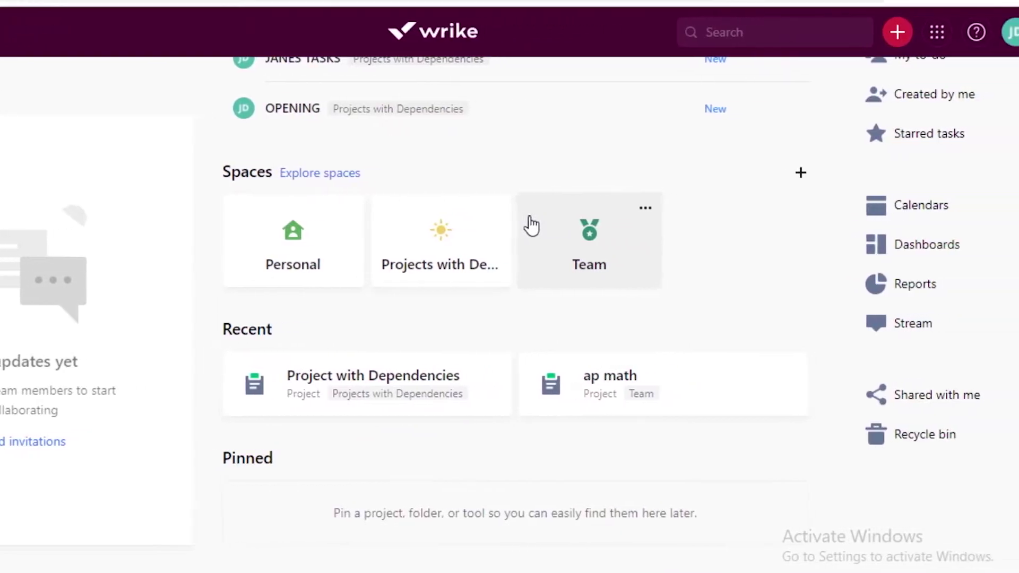
scroll(537, 143, up, 1)
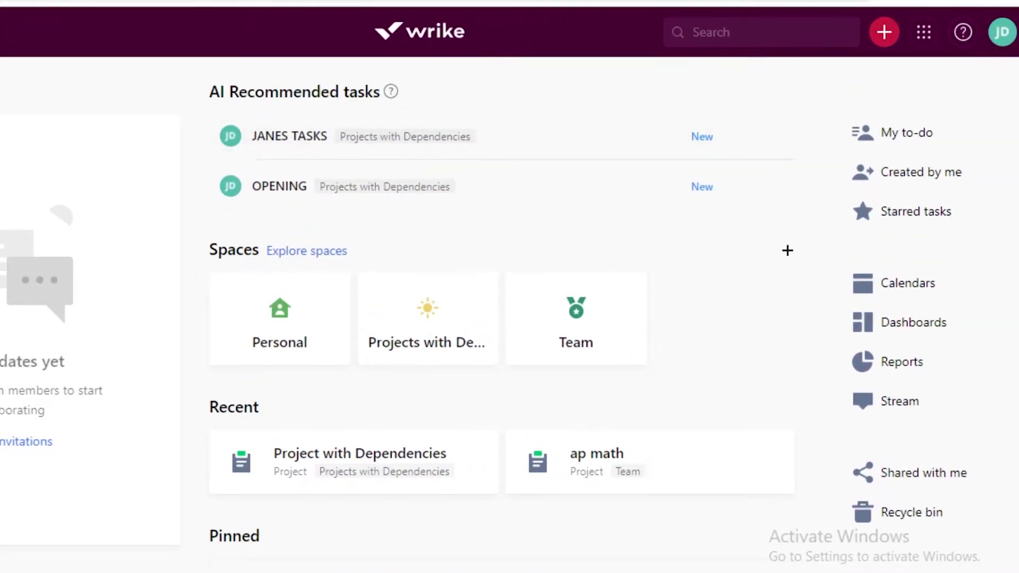
Step: Look over the profile menu and the + Create menu, closing both without changes
click(1012, 38)
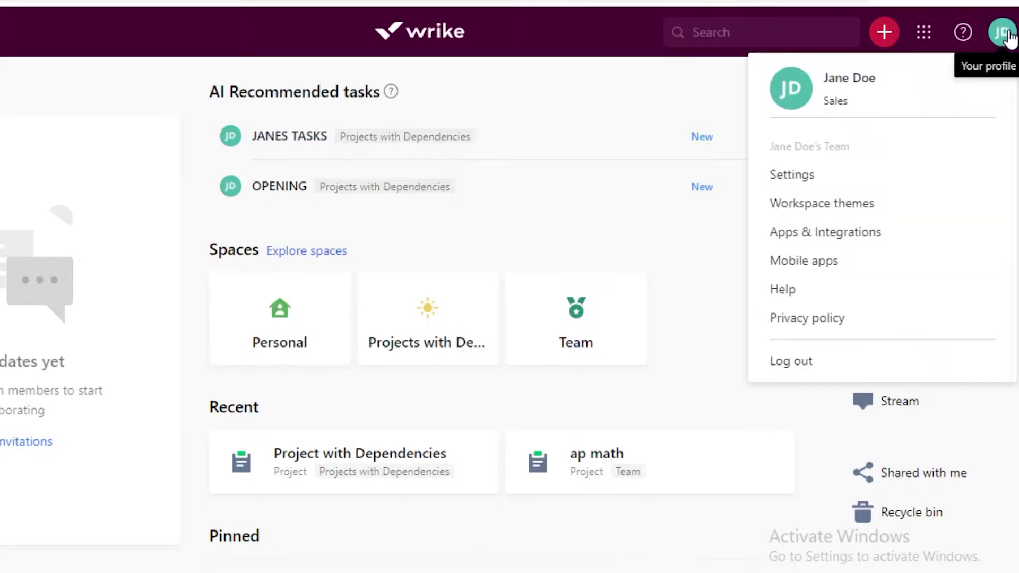
click(895, 38)
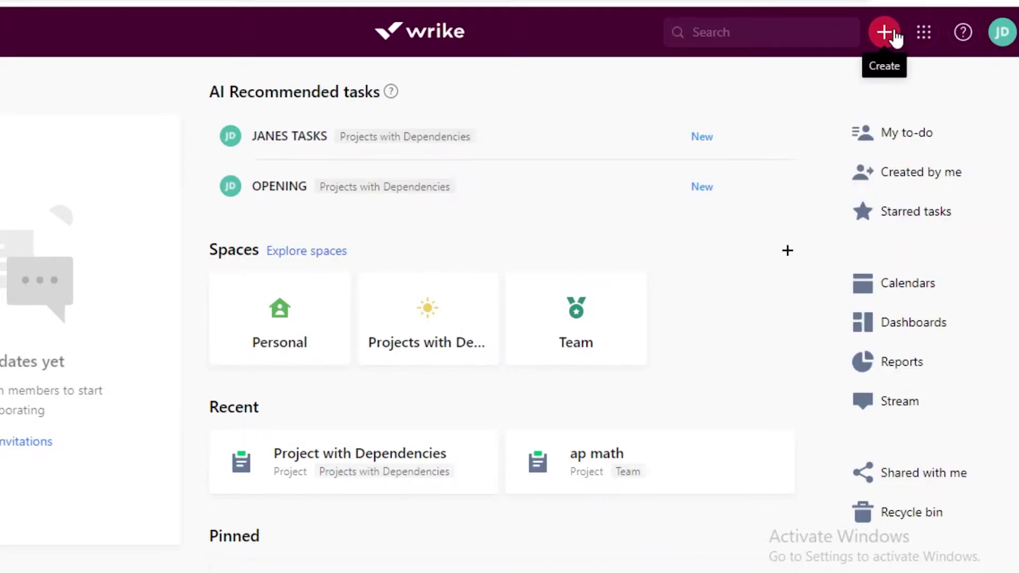
click(896, 37)
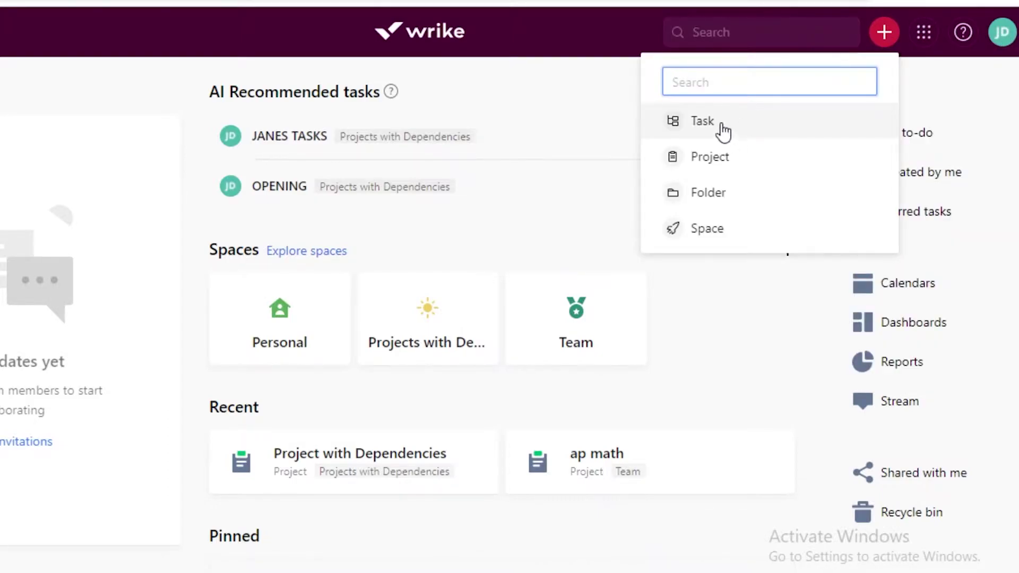
click(891, 42)
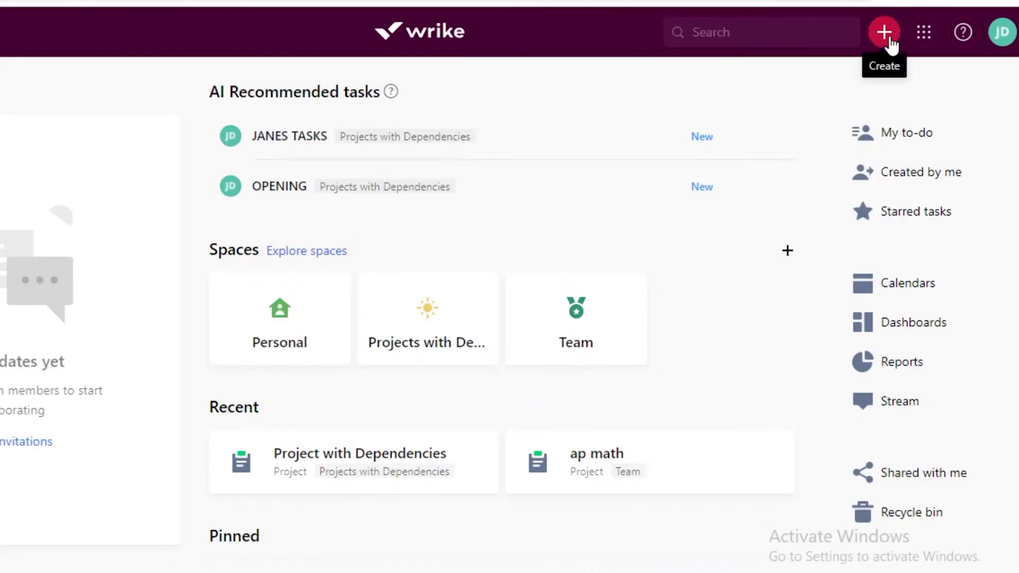
Step: Look over the apps grid menu, then close it and review the home page
click(923, 34)
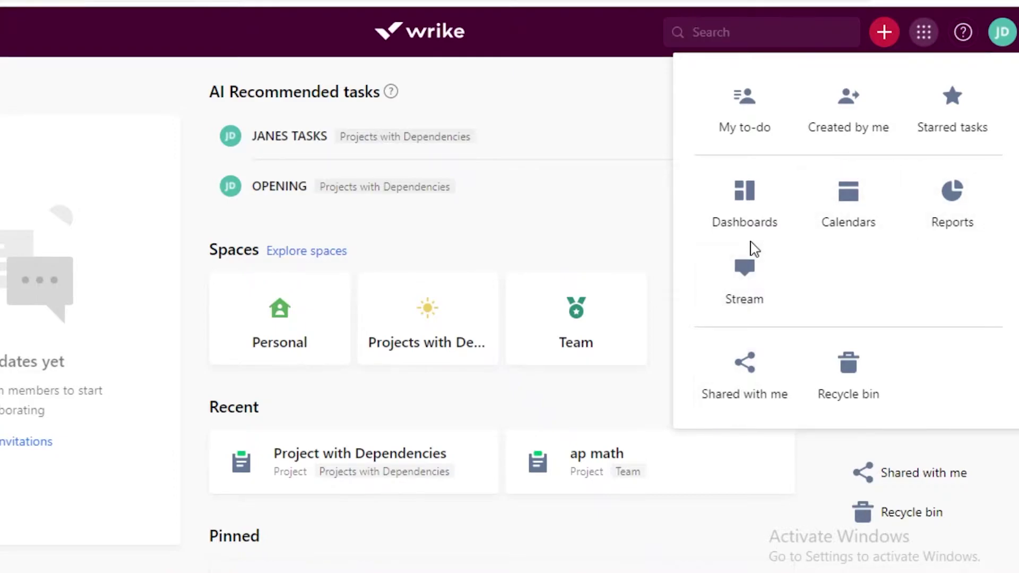
click(923, 36)
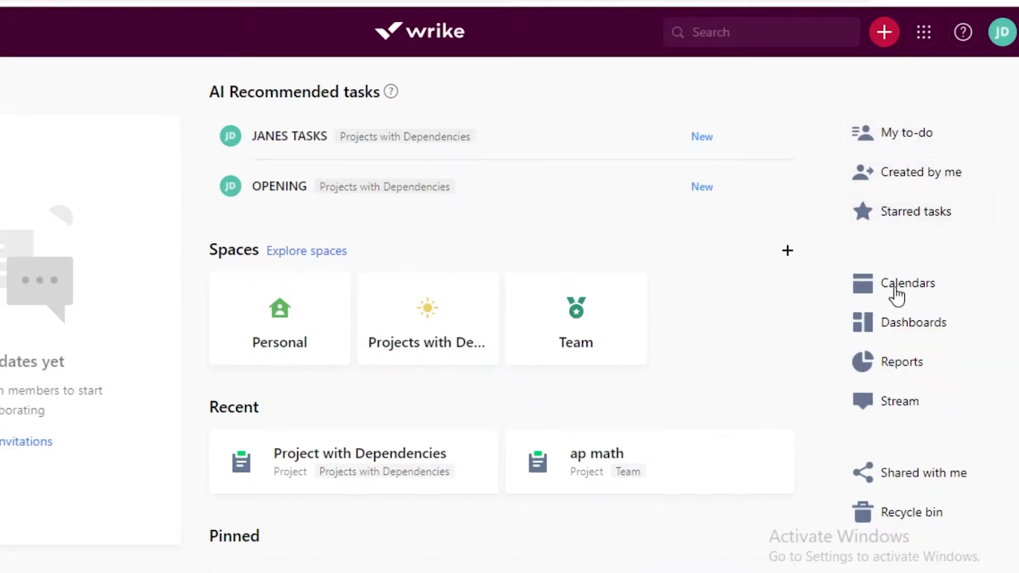
scroll(886, 448, down, 2)
scroll(876, 85, up, 2)
scroll(286, 173, down, 1)
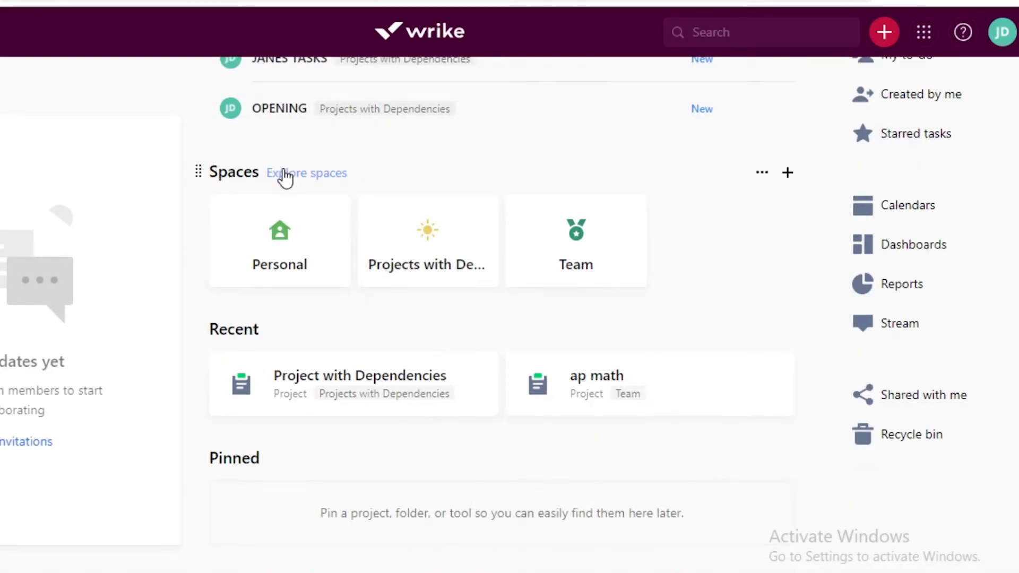
Step: From the navigation panel, start a new project in the Personal space
click(25, 32)
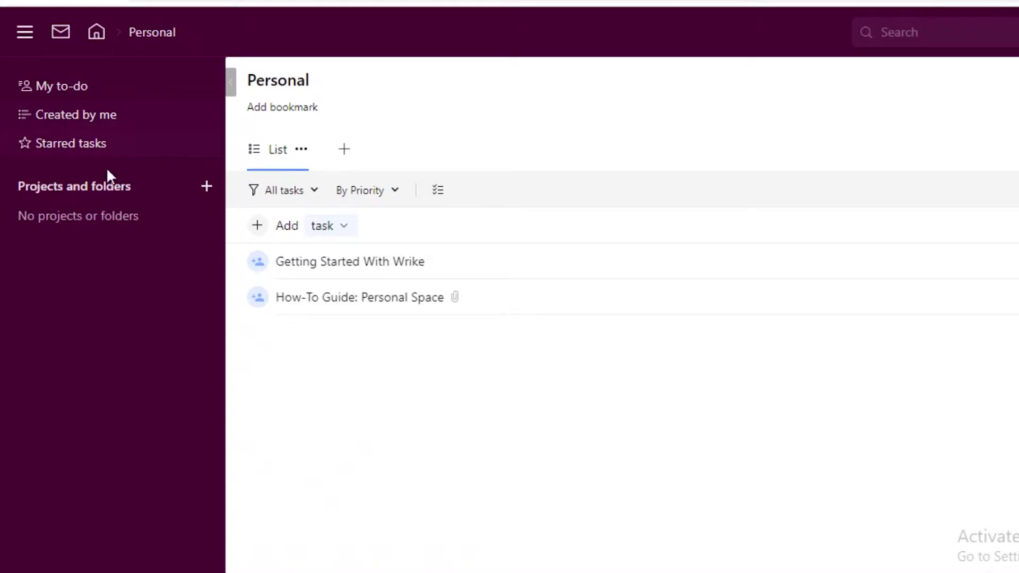
click(207, 187)
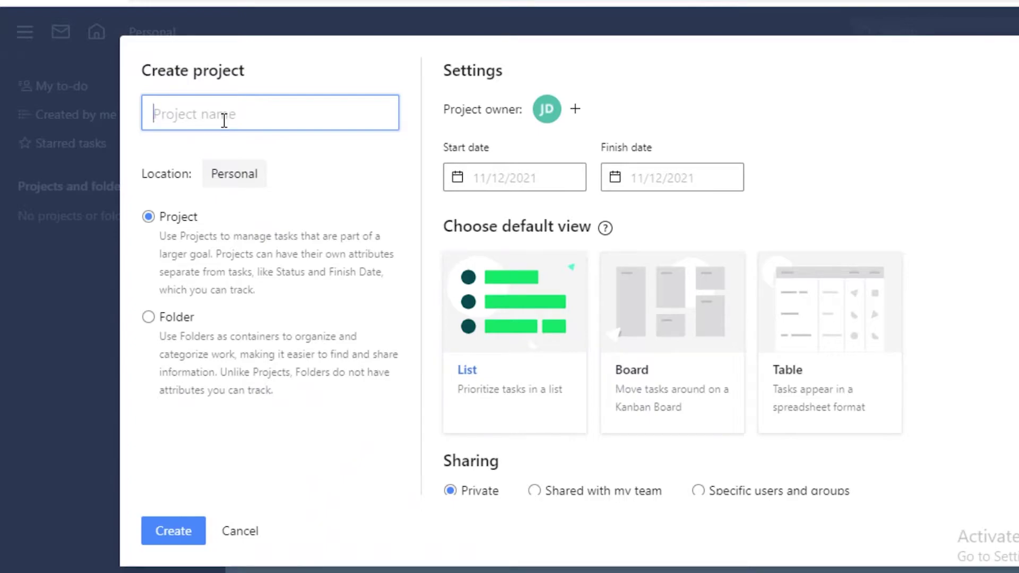
Step: Create a private project named 'fashion' with Table as its default view
text(fashion)
click(187, 352)
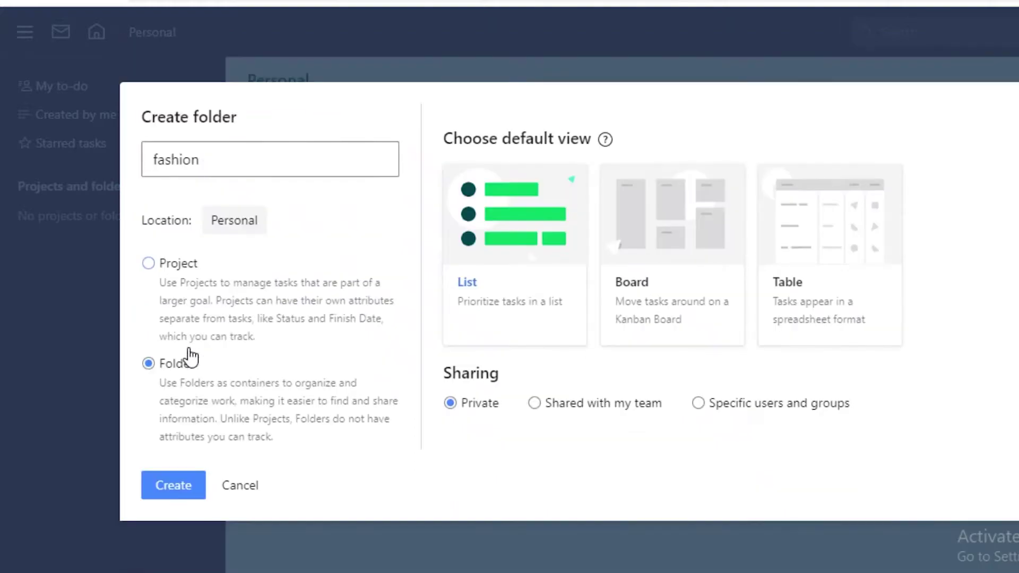
click(189, 288)
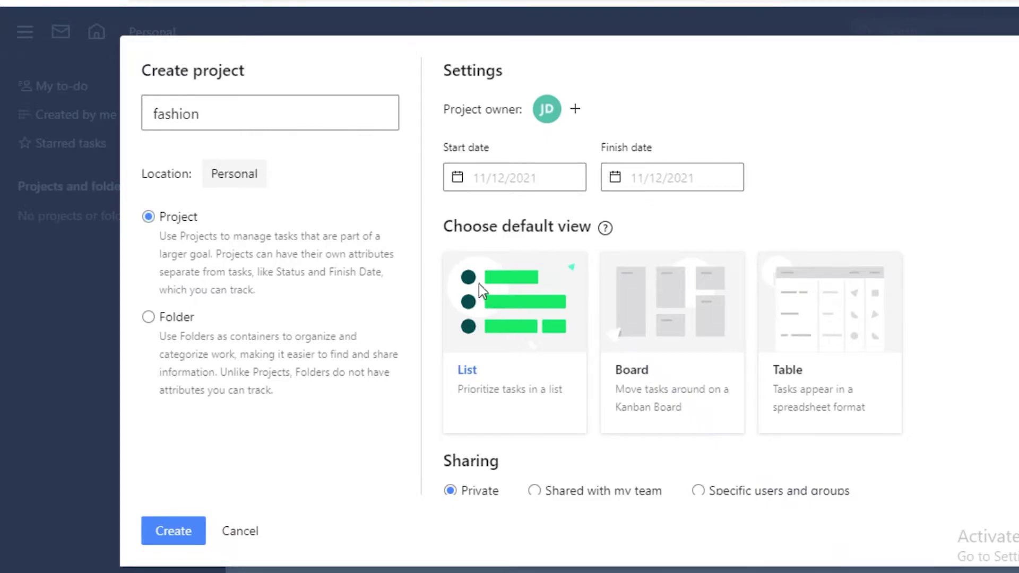
click(723, 325)
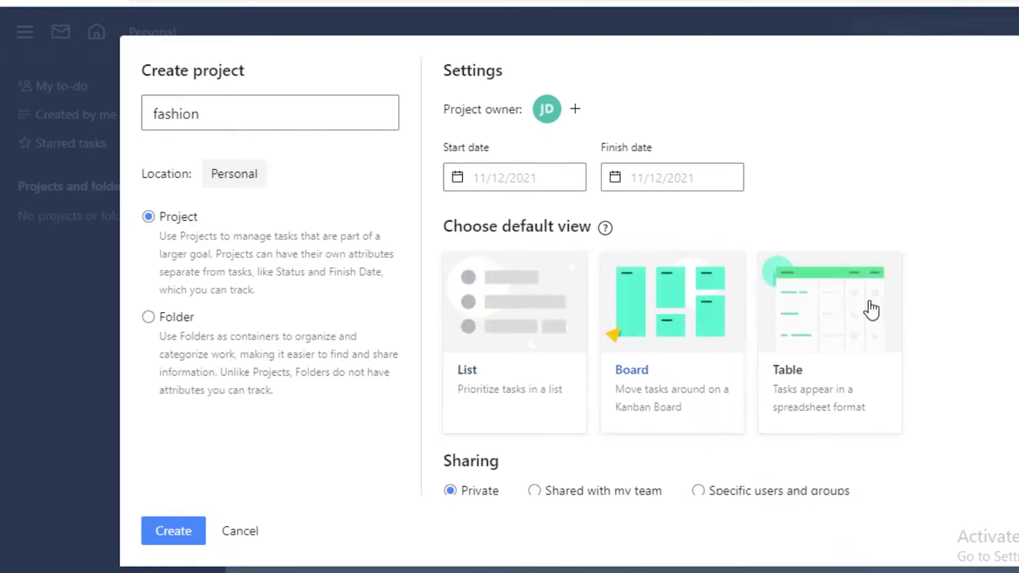
click(870, 309)
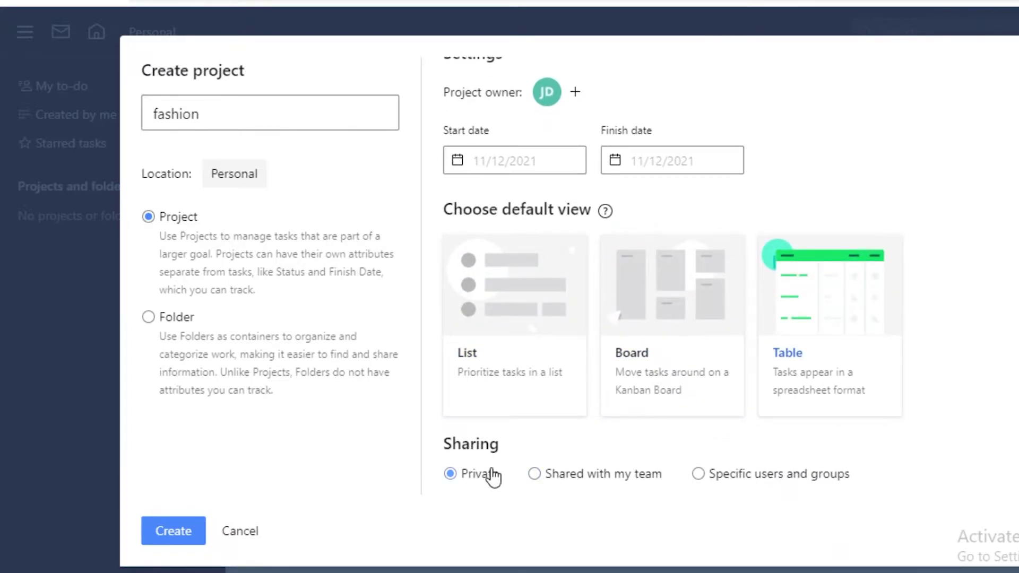
click(207, 534)
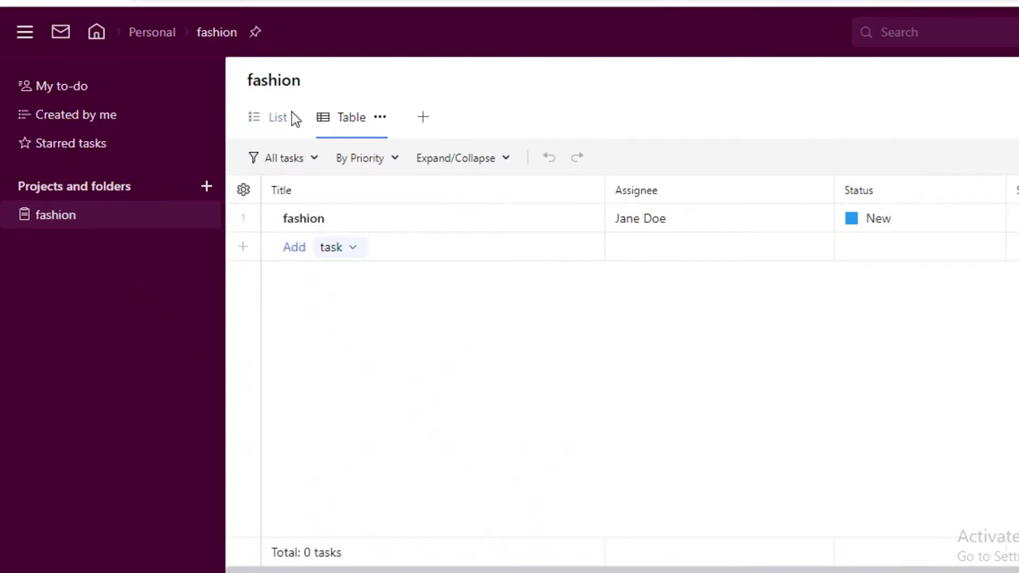
Step: Switch the fashion project to List view, check its view and action menus, and start a new task
click(266, 118)
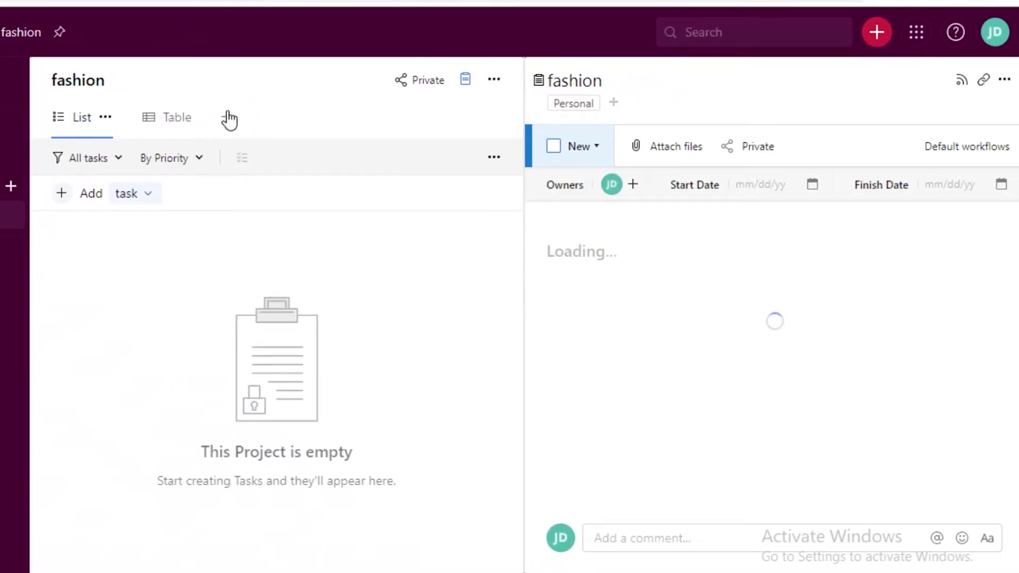
click(227, 118)
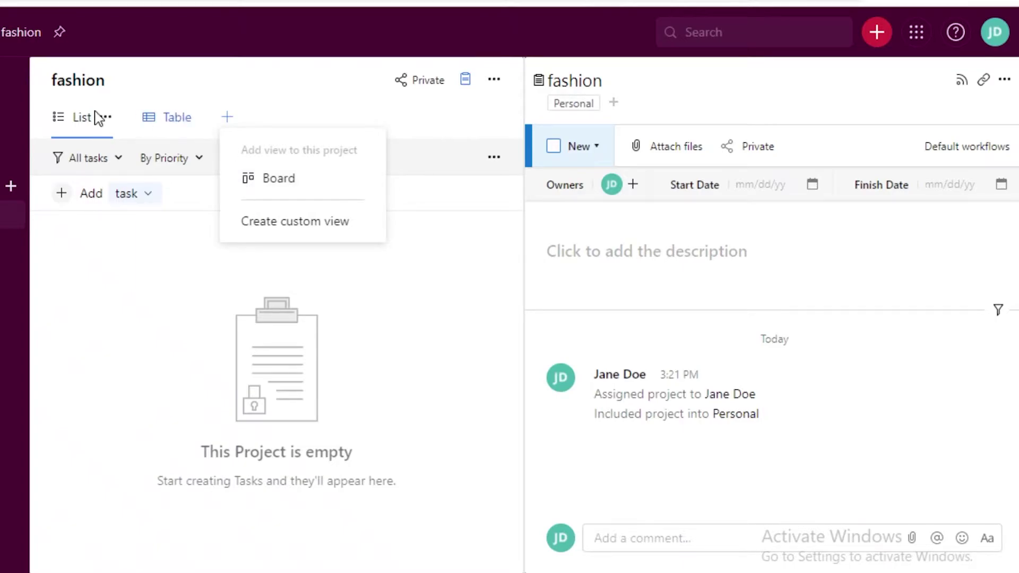
click(106, 118)
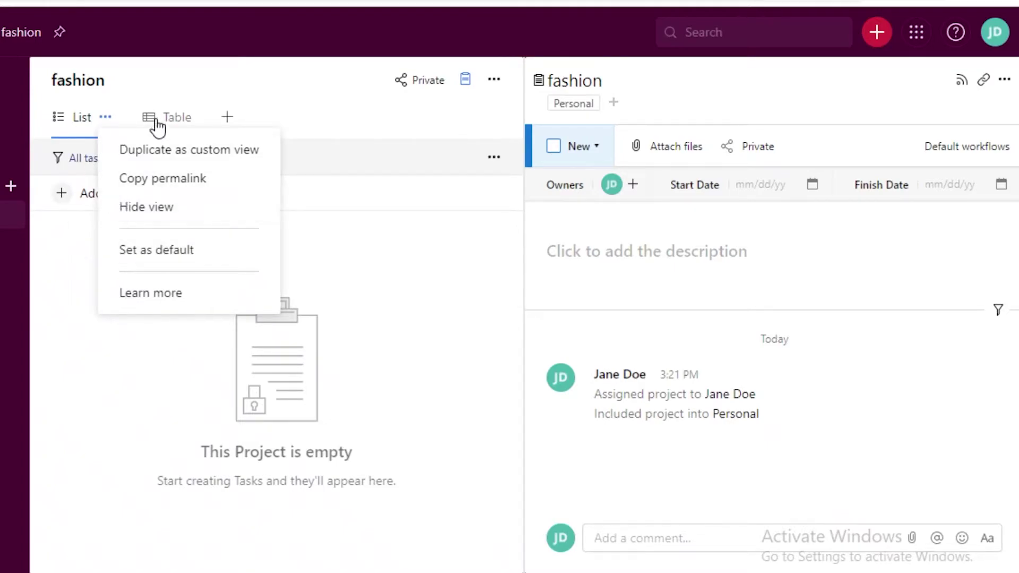
click(336, 113)
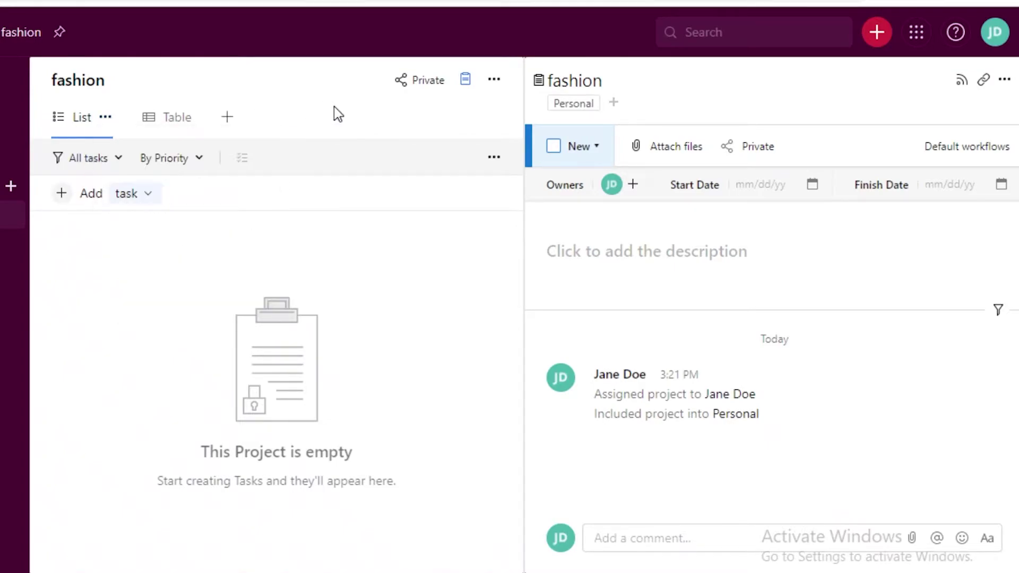
click(1004, 80)
click(484, 227)
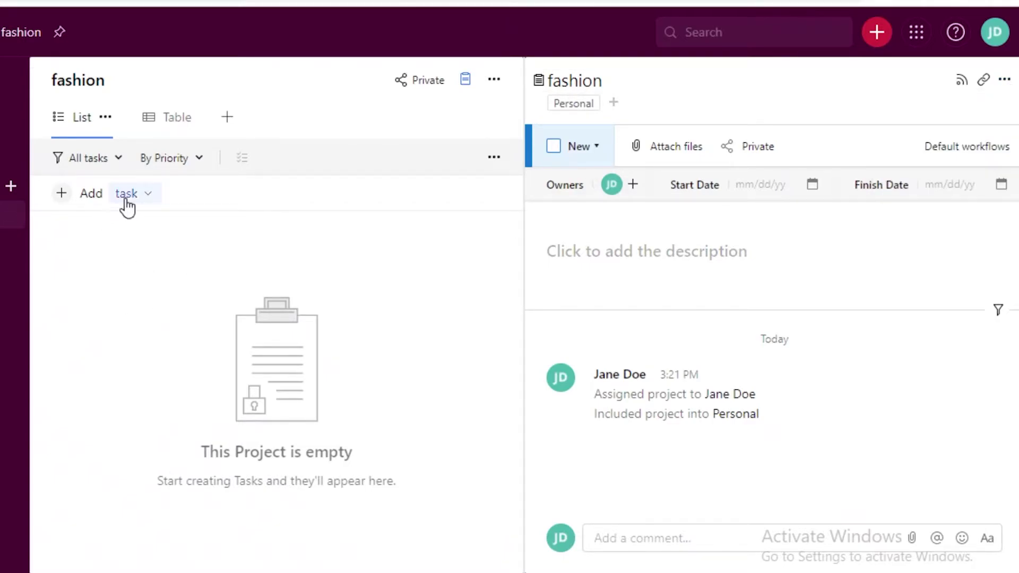
click(89, 194)
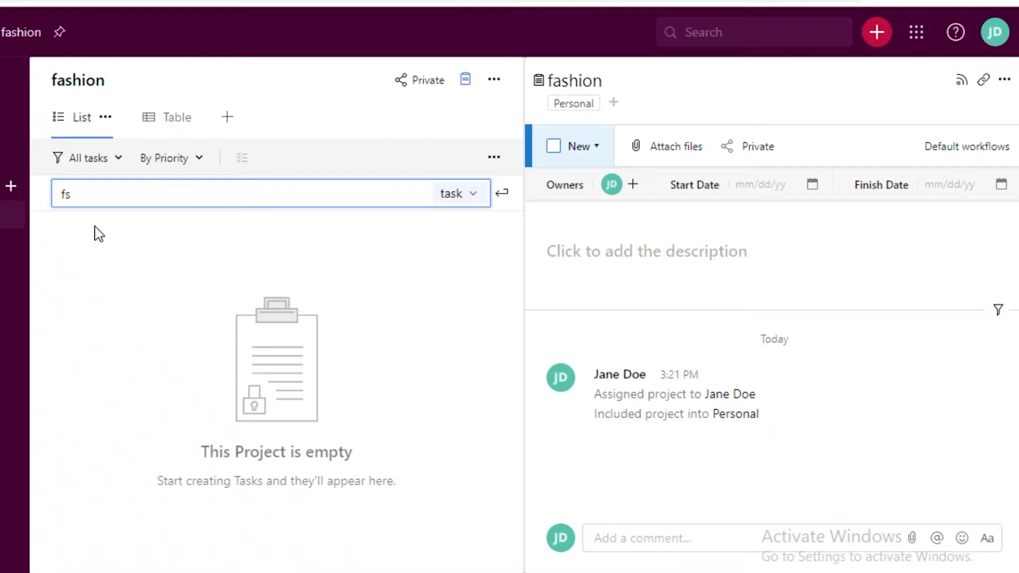
Step: Add a task named 'fashion tasks' to the fashion project
text(fashion tasks)
key(Return)
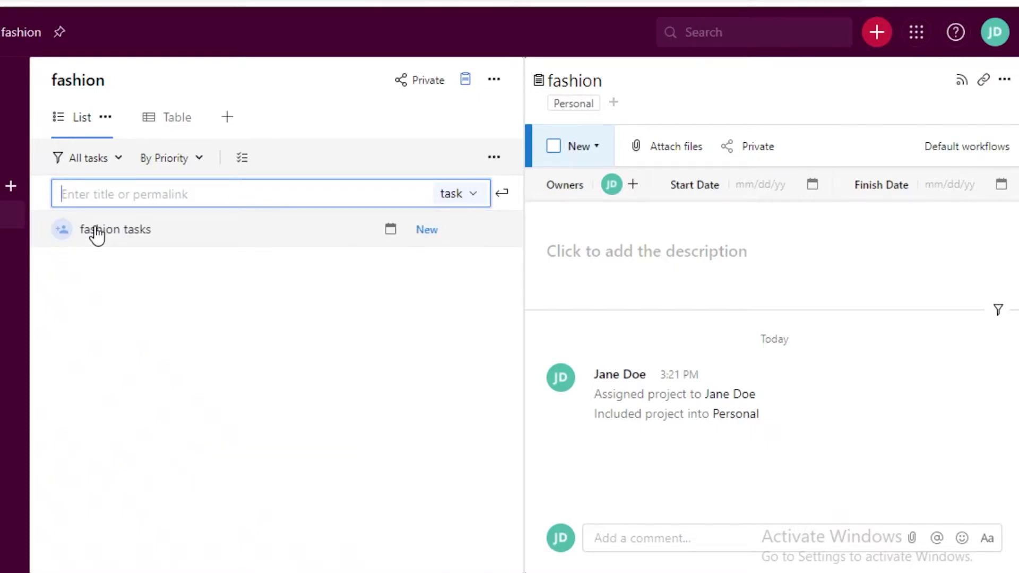
click(201, 354)
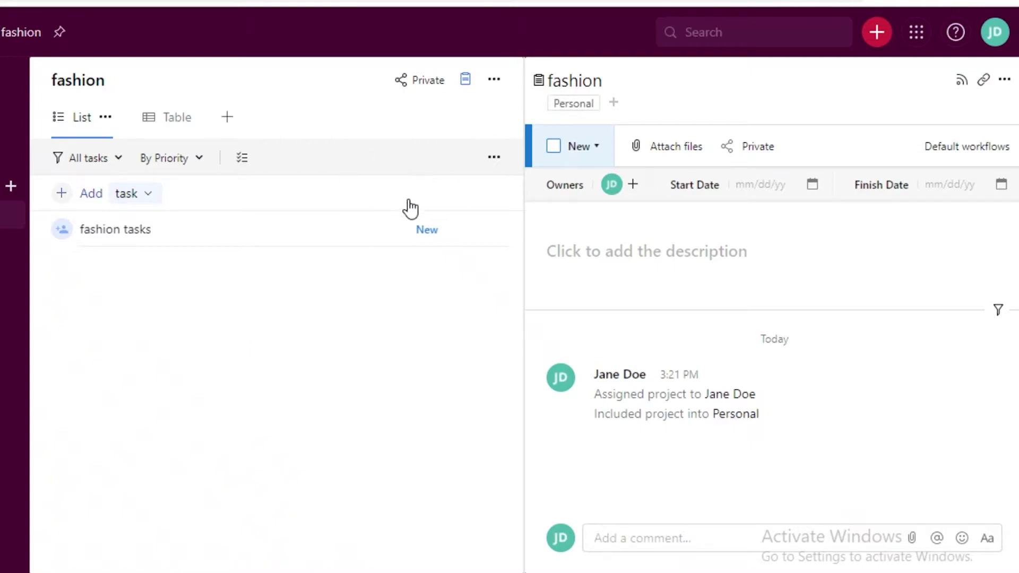
Step: Open the 'fashion tasks' details and check its dates without setting any
click(392, 242)
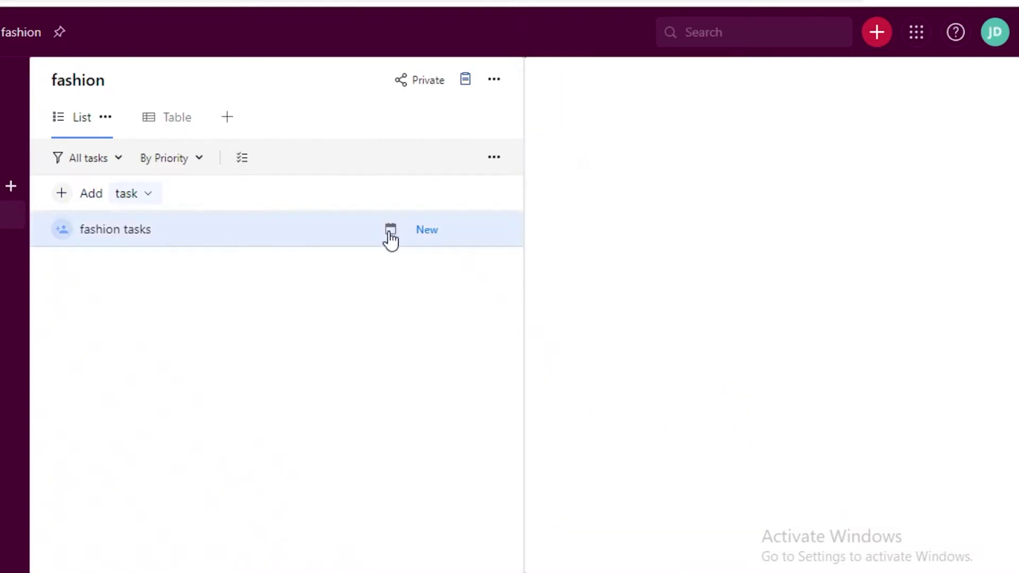
click(391, 234)
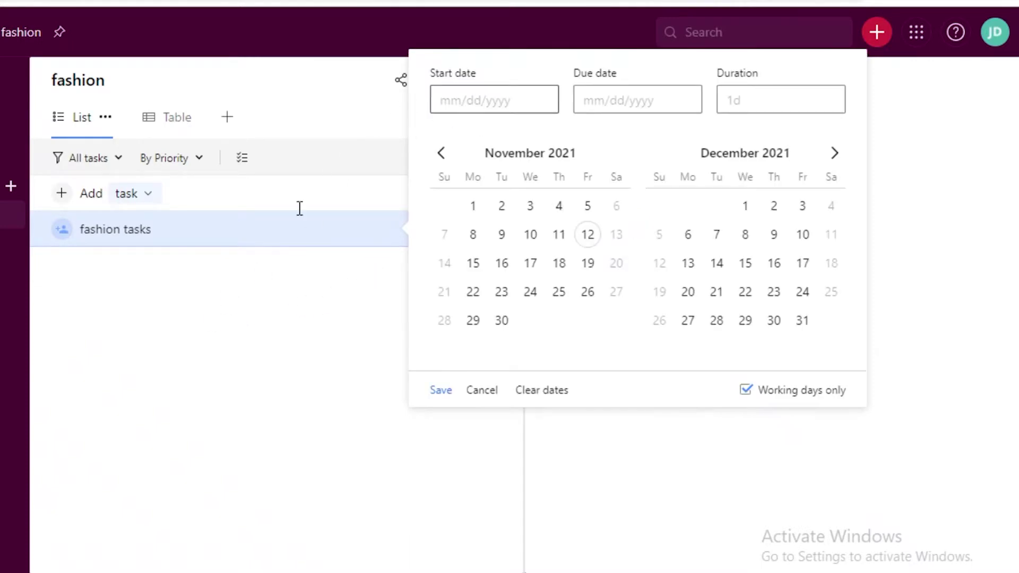
click(323, 381)
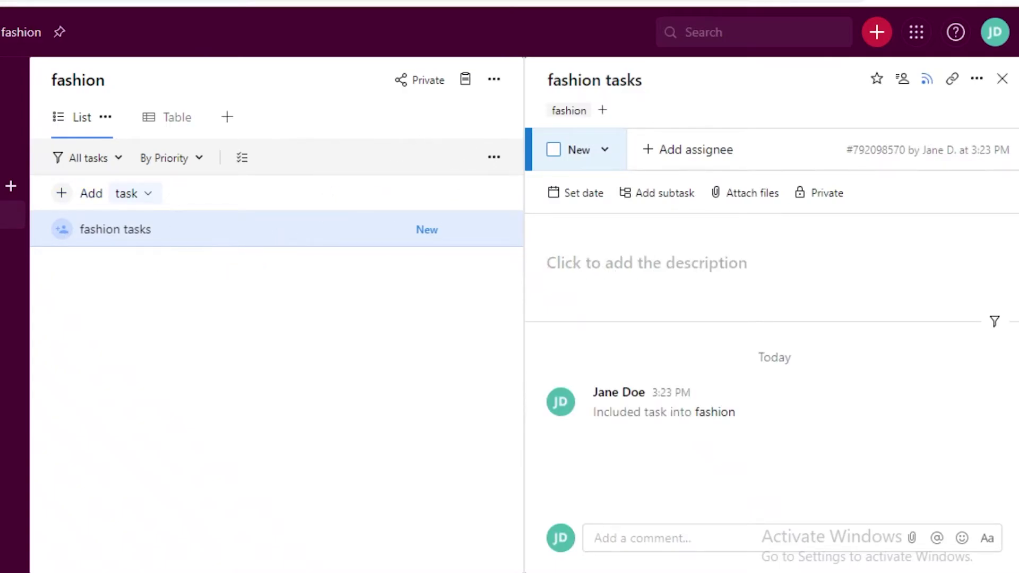
mouse_move(13, 215)
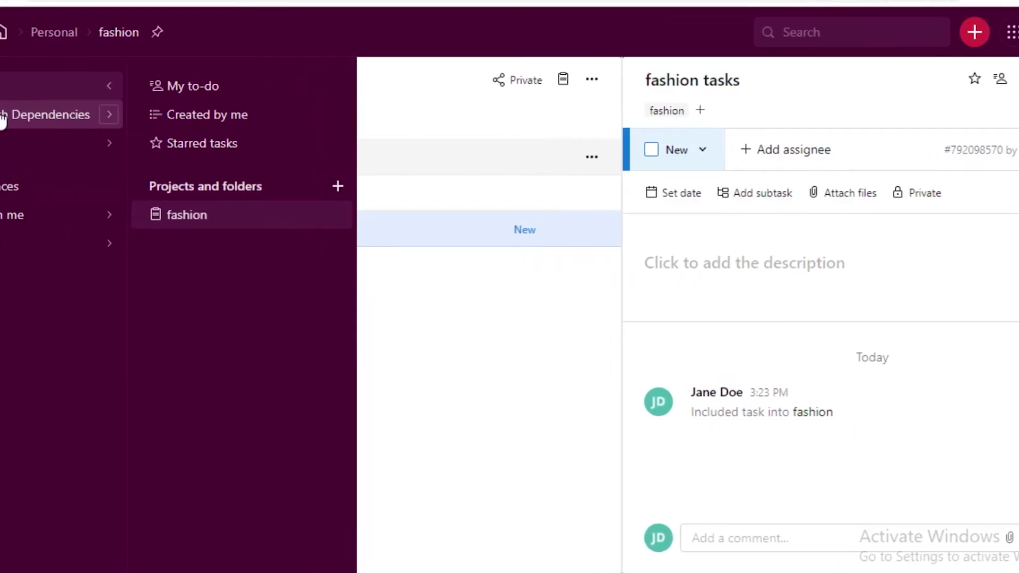
Step: Browse the Team space, then open Projects with Dependencies to see OPENING and JANES TASKS
click(11, 114)
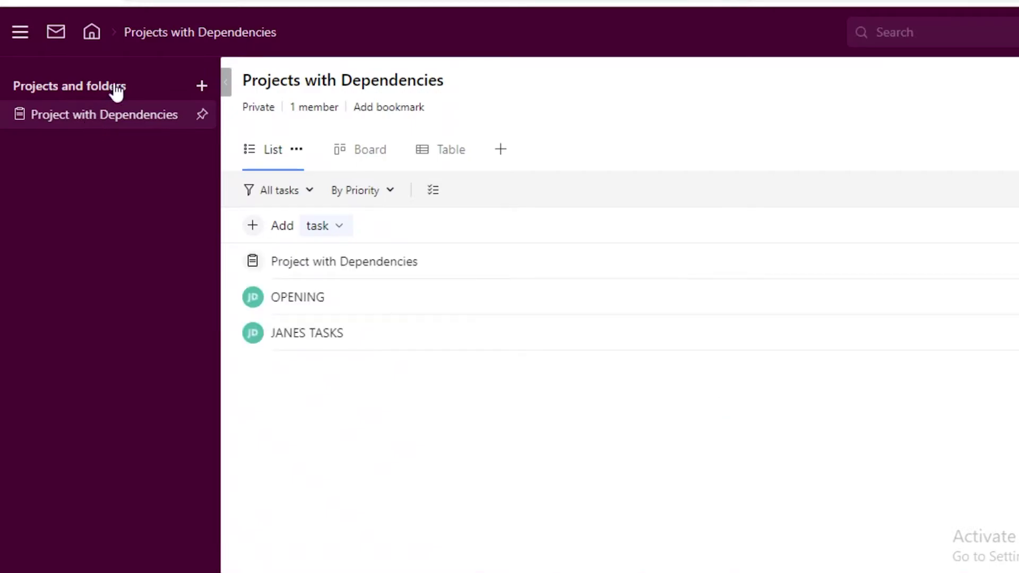
click(15, 30)
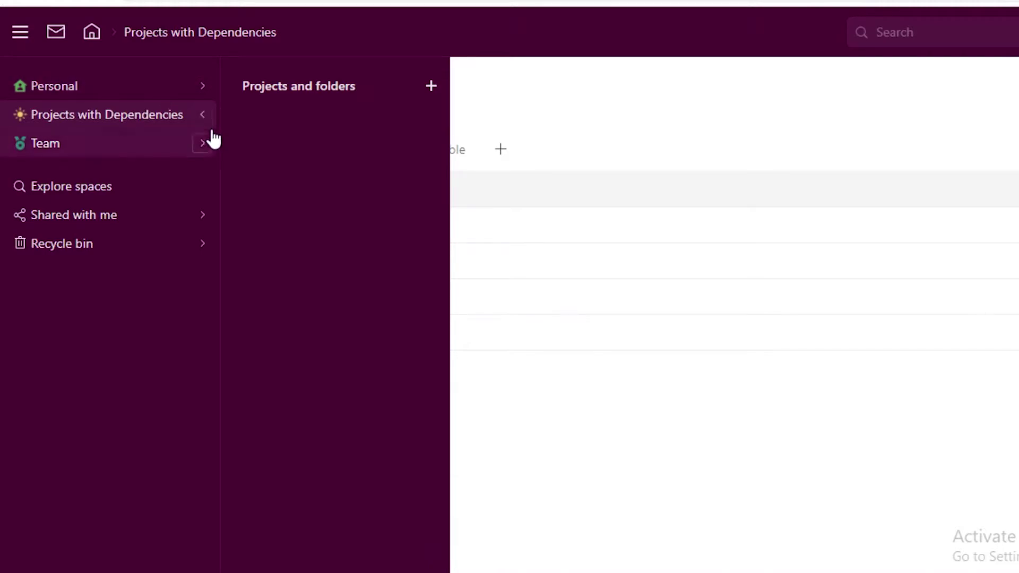
click(166, 142)
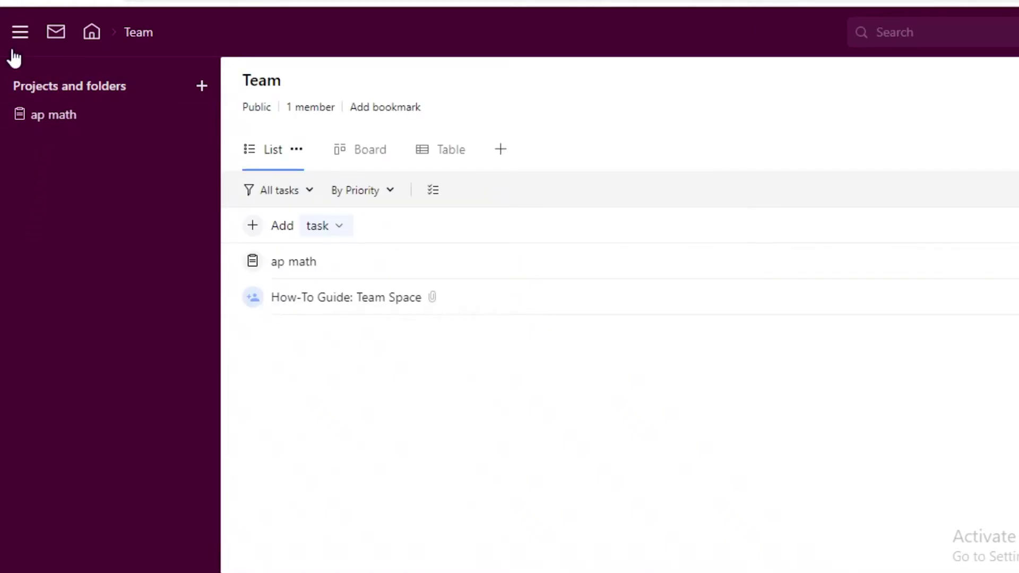
click(20, 33)
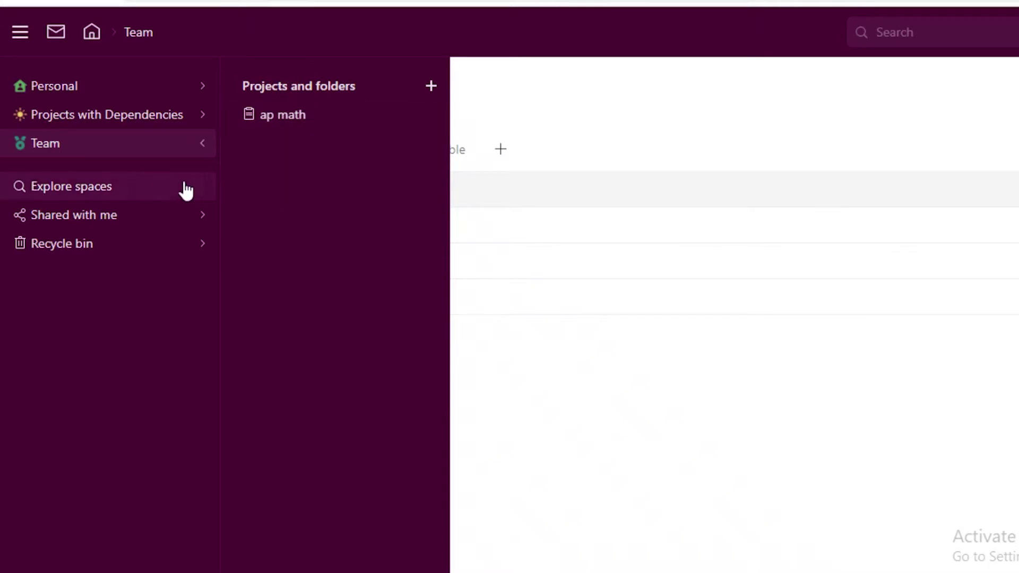
click(92, 116)
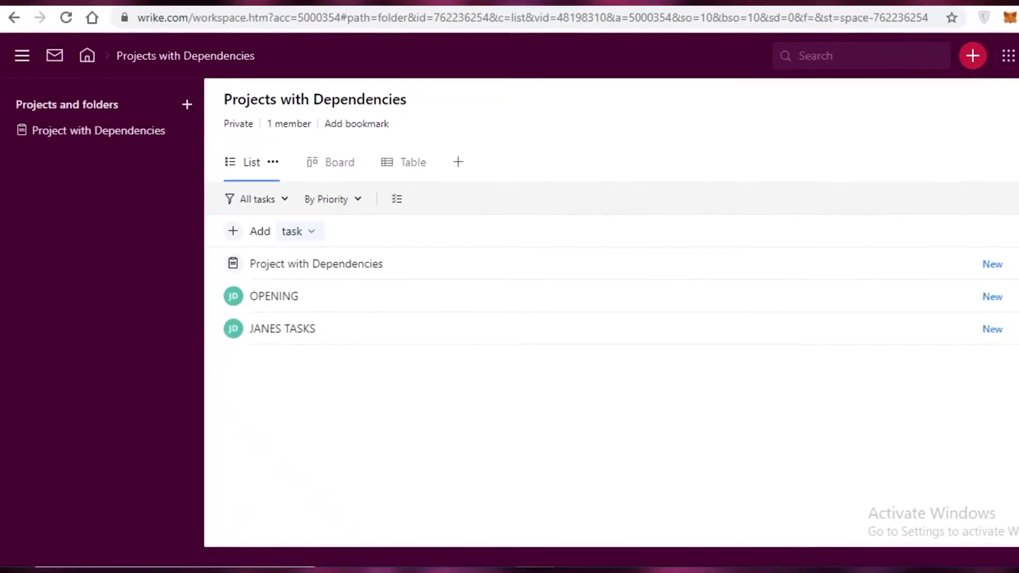
Step: Open the account menu and go to the Plans and Pricing page
click(1011, 71)
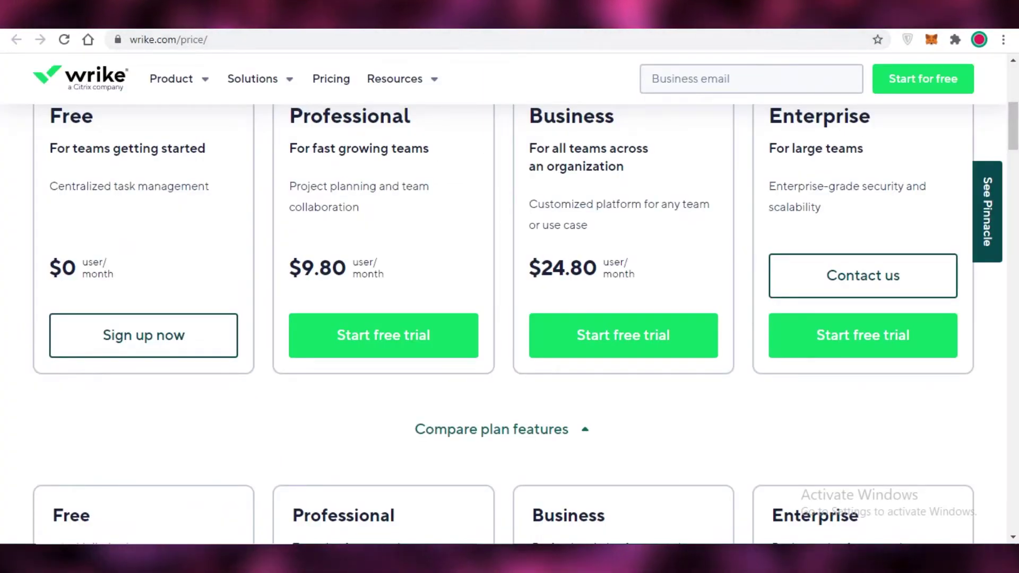
scroll(734, 163, up, 2)
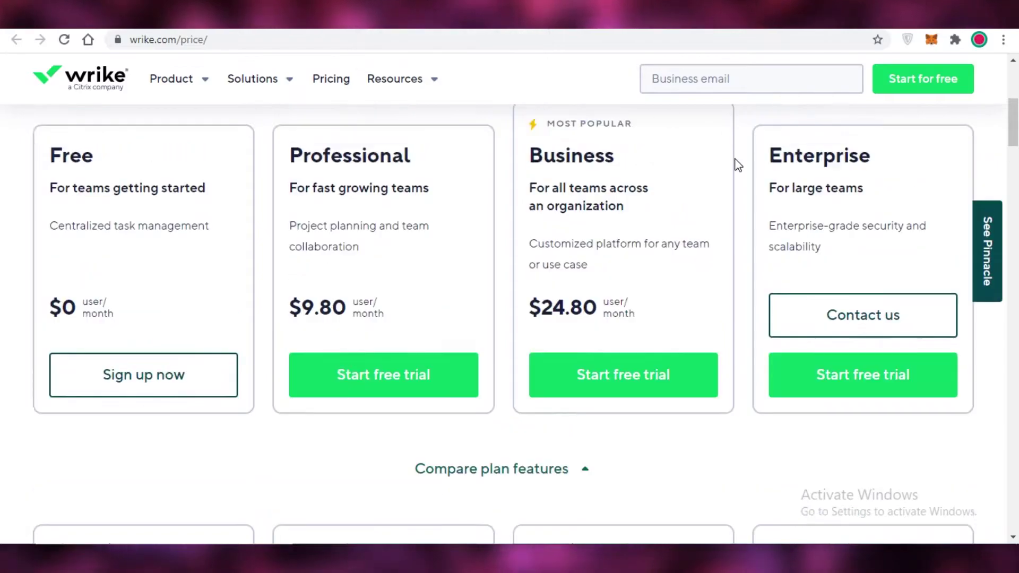
scroll(61, 218, down, 3)
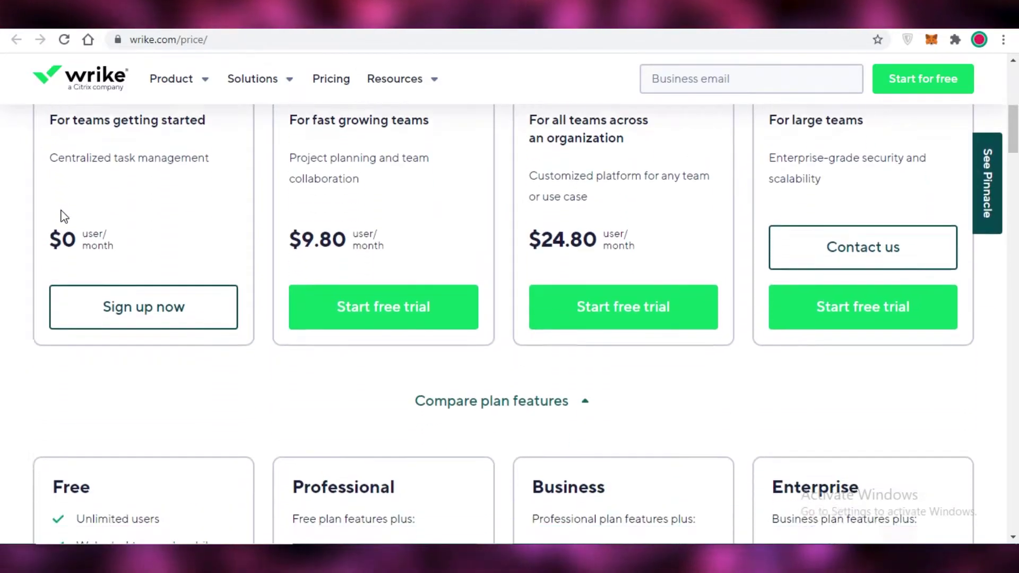
scroll(62, 220, up, 1)
scroll(64, 223, down, 5)
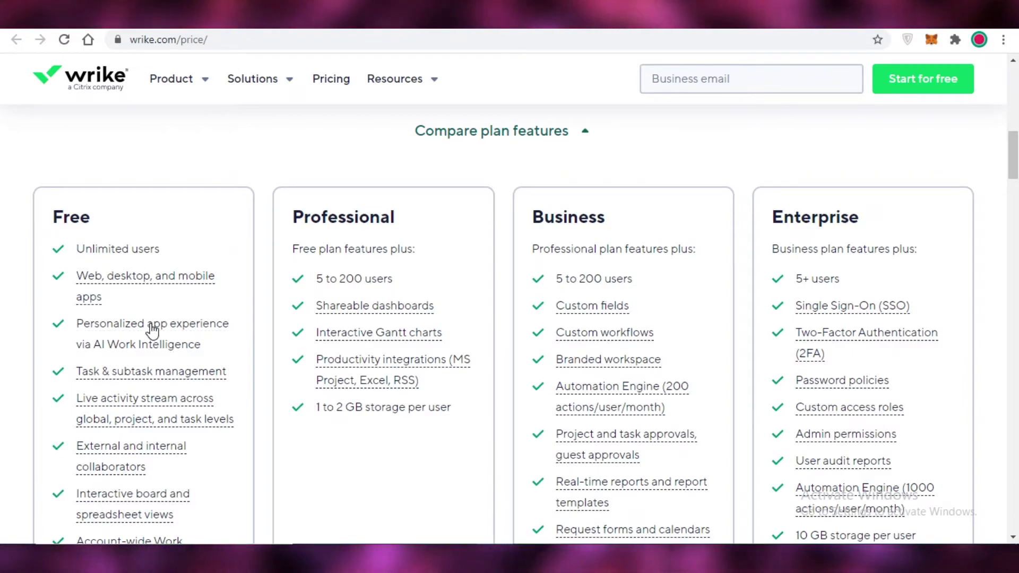
Step: Review the plan comparison, highlighting the Free plan's 'Active task limitations apply' note
scroll(35, 330, down, 1)
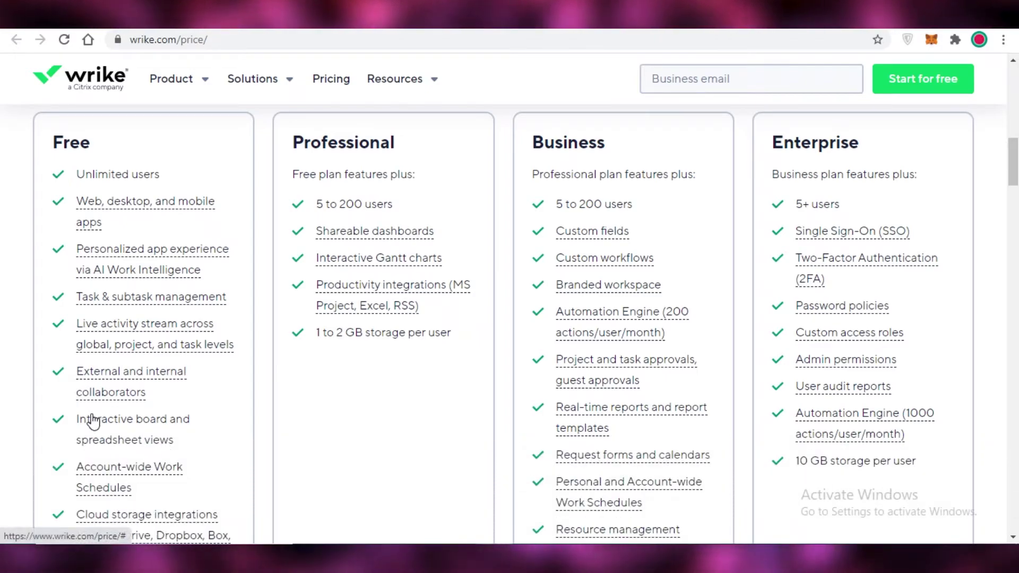
scroll(93, 421, down, 1)
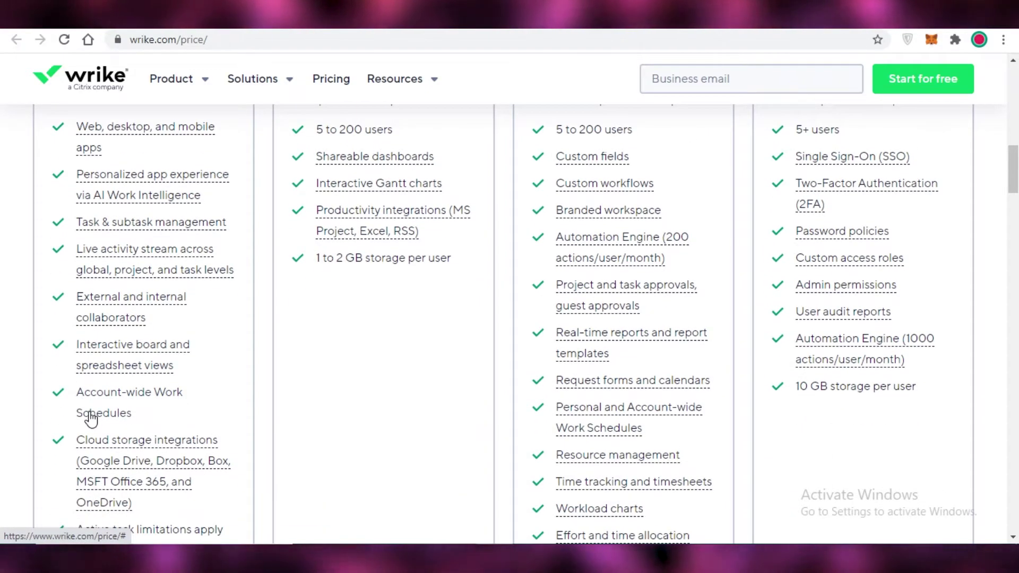
scroll(90, 419, down, 1)
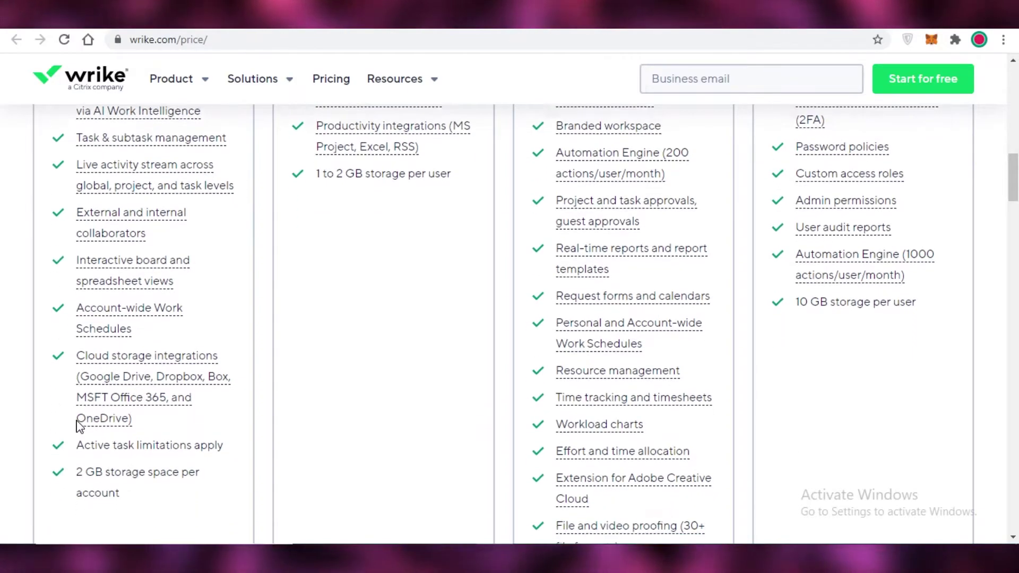
scroll(78, 424, down, 1)
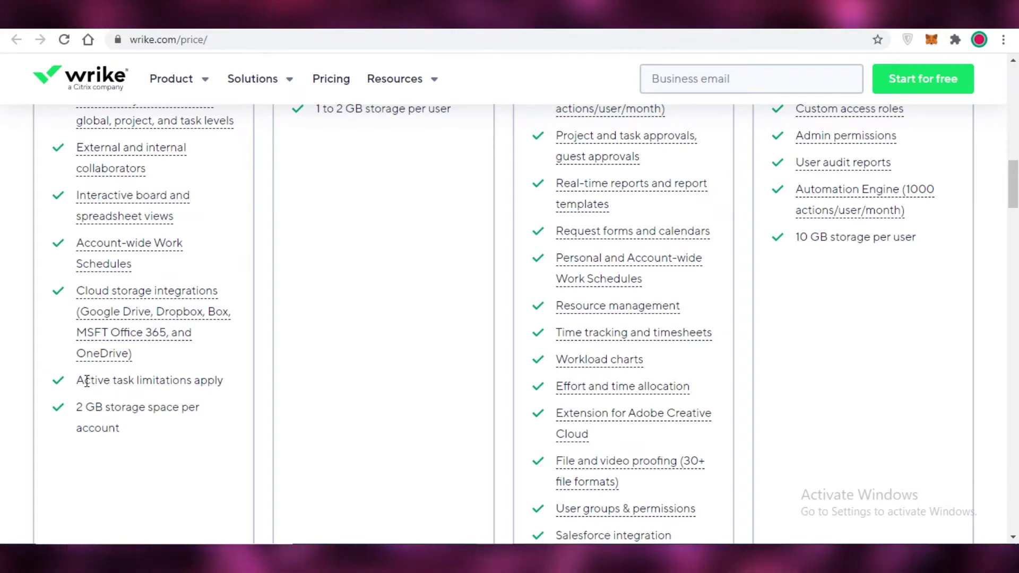
drag(162, 394, 246, 380)
click(246, 390)
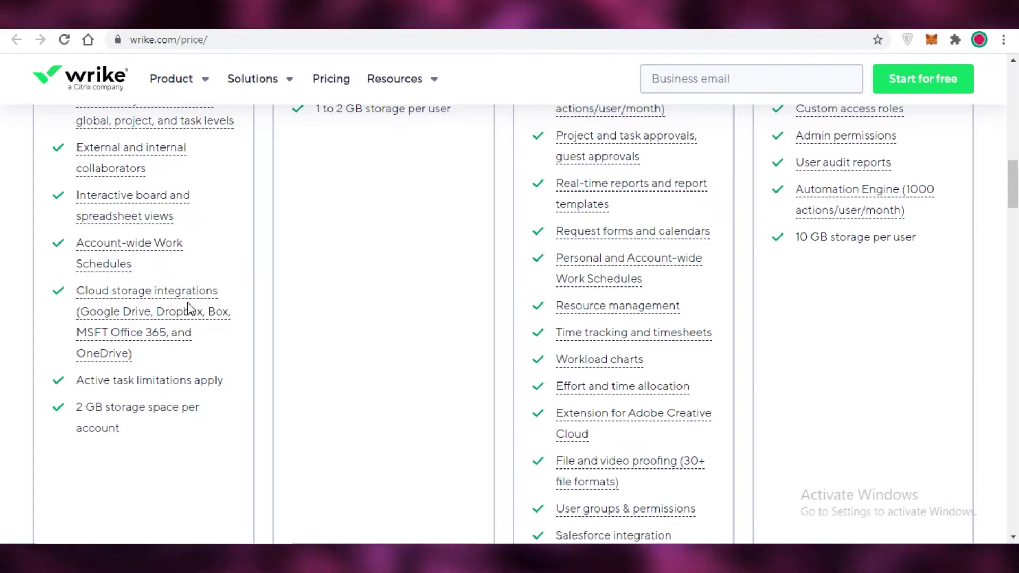
scroll(37, 445, down, 3)
scroll(18, 321, up, 4)
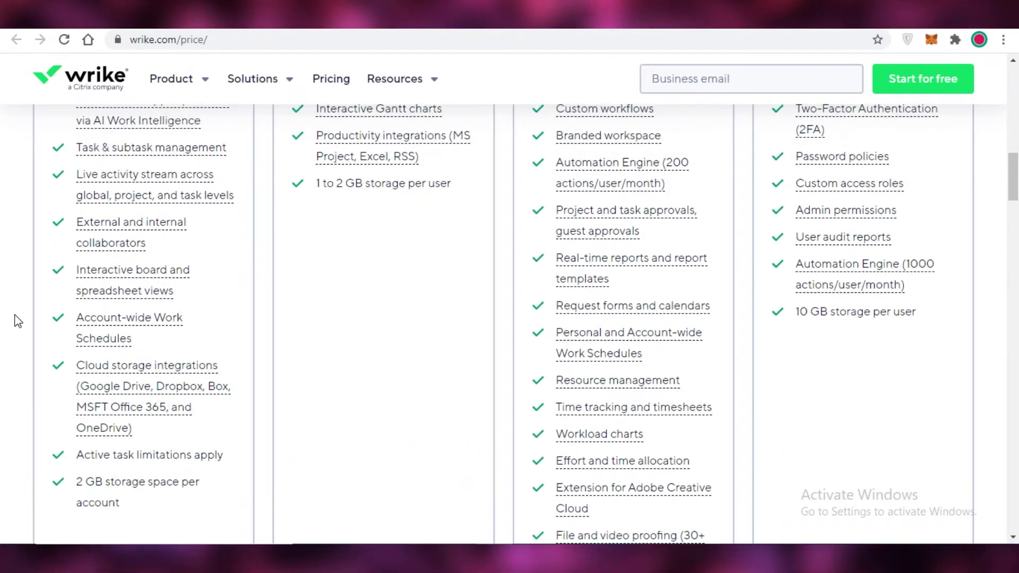
scroll(18, 321, up, 10)
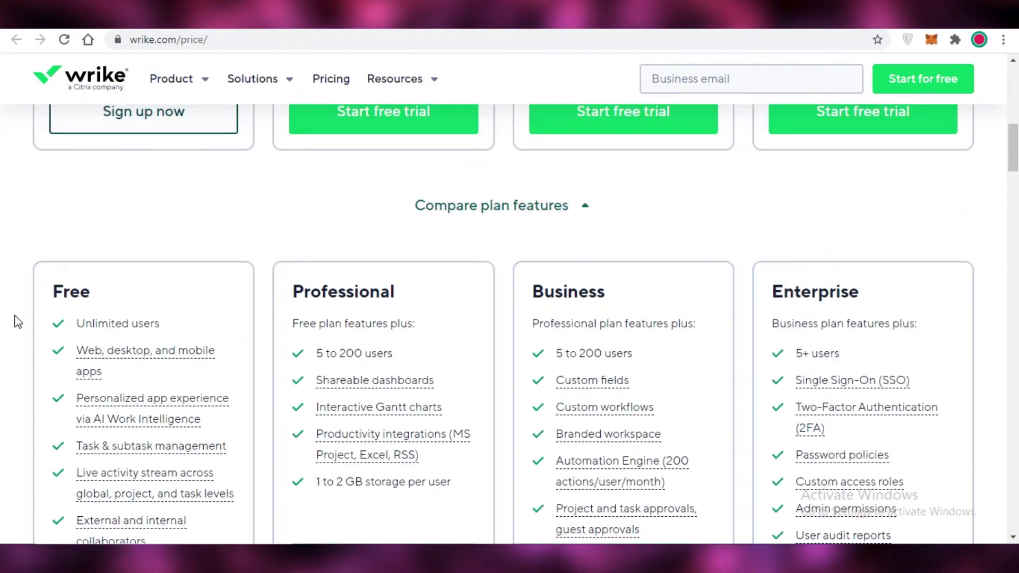
scroll(18, 321, up, 2)
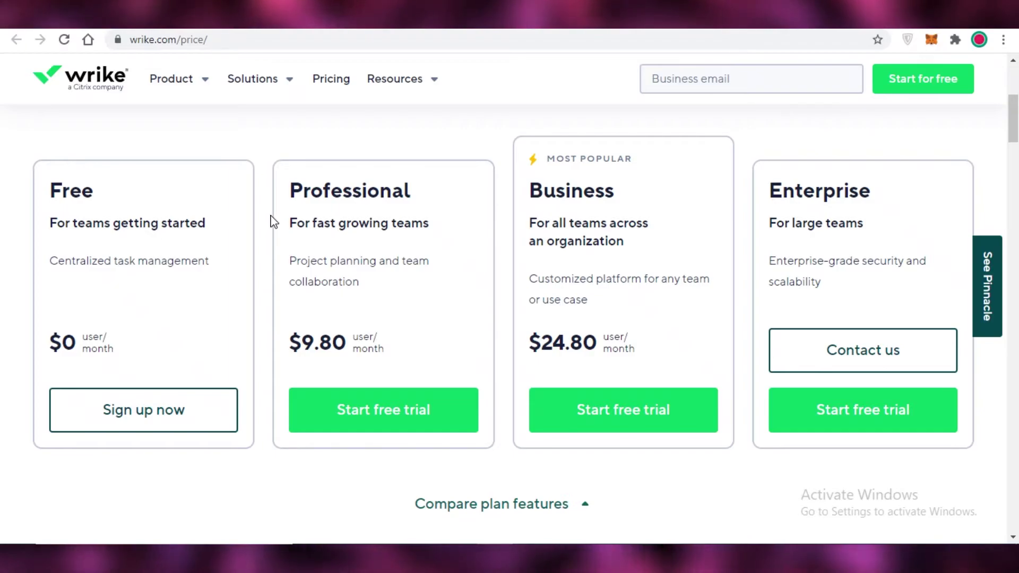
scroll(270, 226, down, 7)
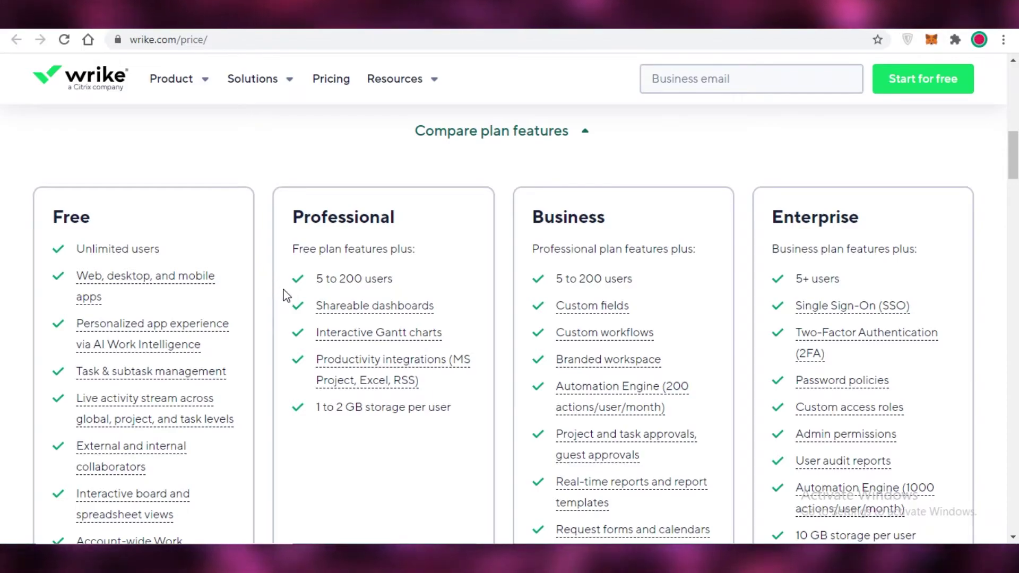
drag(415, 249, 399, 250)
drag(341, 291, 339, 293)
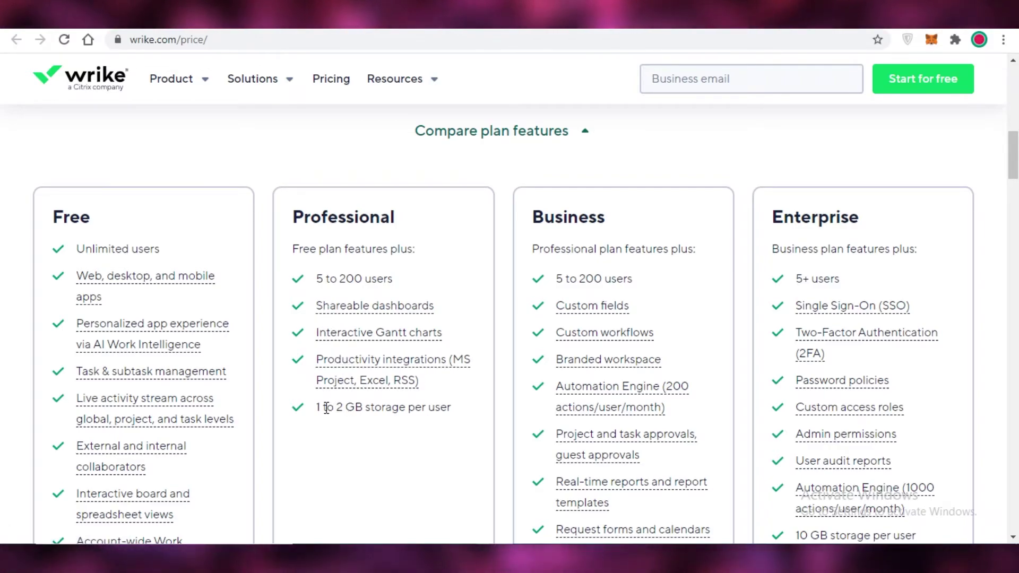
scroll(509, 261, down, 5)
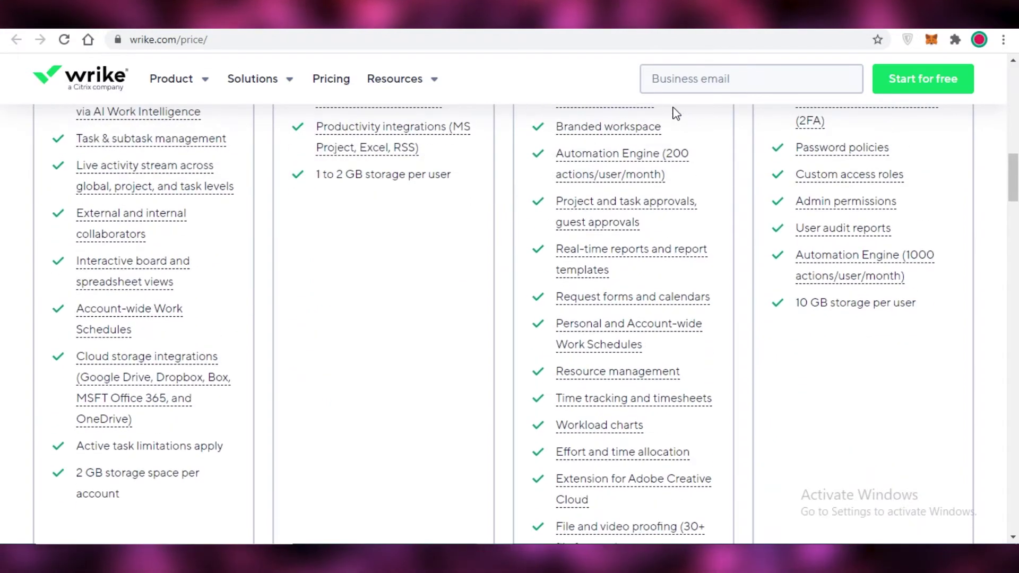
scroll(668, 125, up, 6)
scroll(648, 212, down, 5)
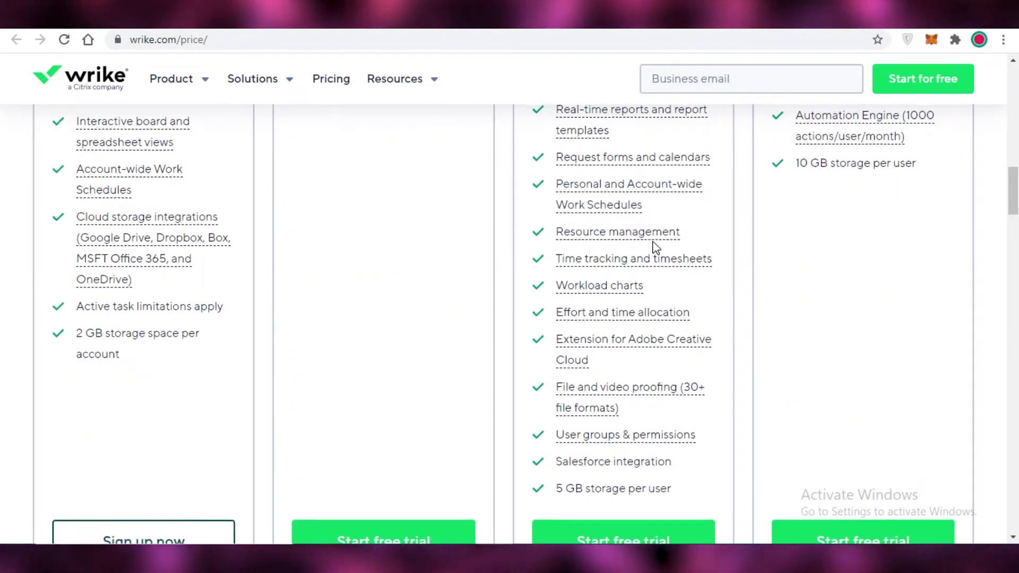
scroll(655, 247, up, 7)
scroll(657, 249, down, 8)
scroll(394, 455, up, 4)
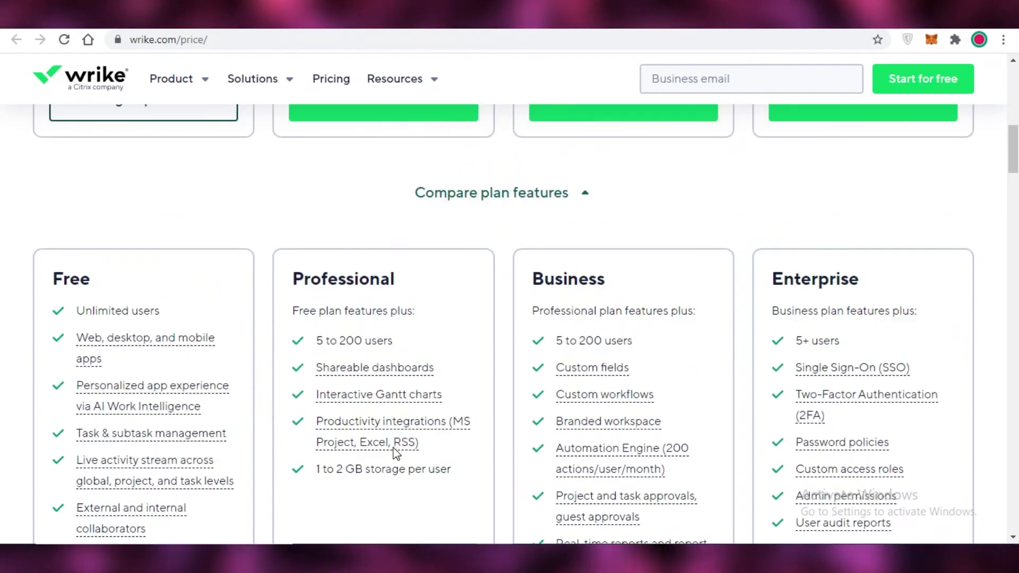
scroll(409, 424, up, 4)
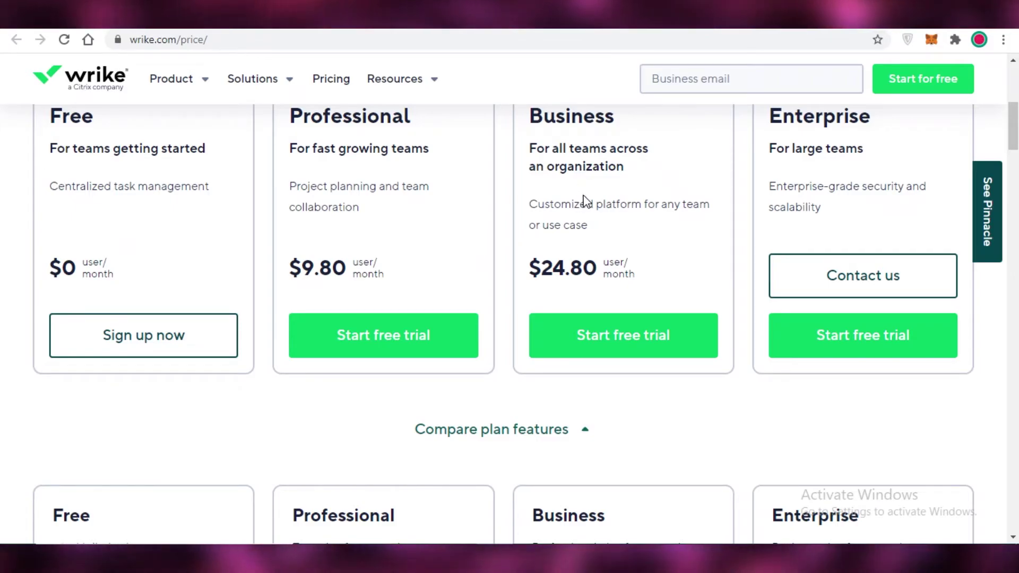
scroll(584, 200, down, 10)
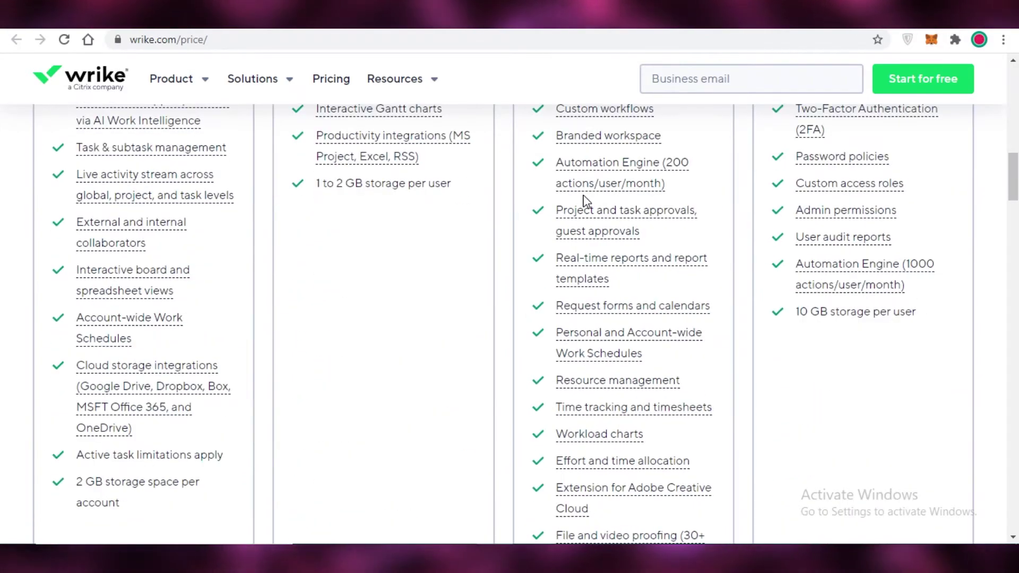
scroll(584, 197, up, 12)
scroll(439, 228, down, 8)
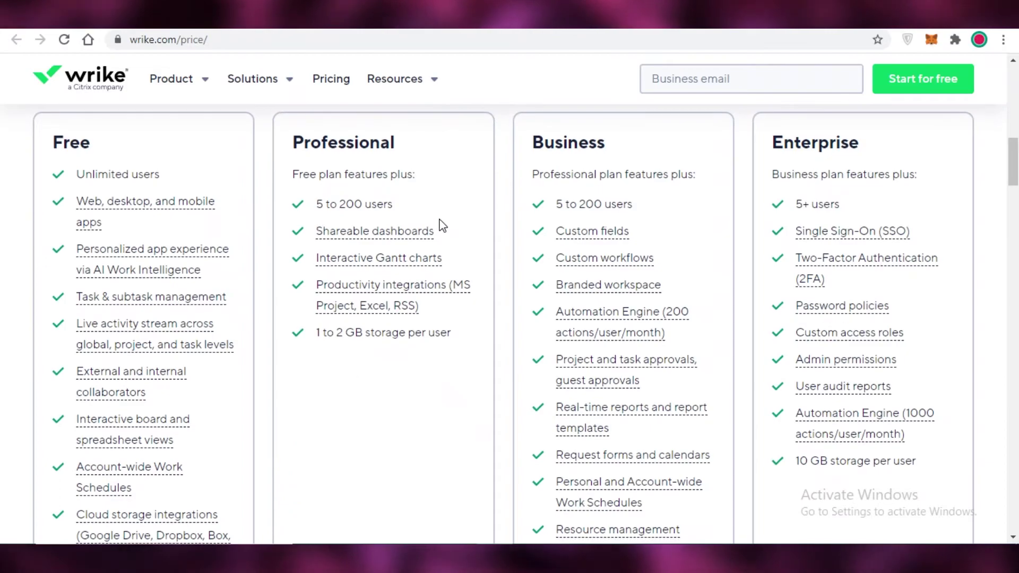
scroll(440, 226, down, 3)
scroll(526, 230, down, 2)
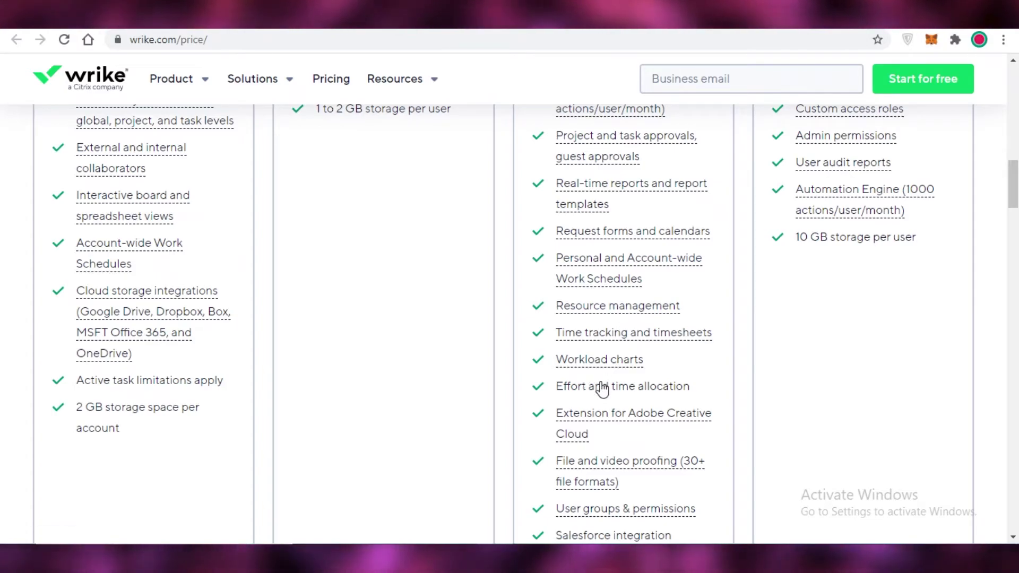
scroll(590, 380, down, 4)
scroll(609, 313, up, 10)
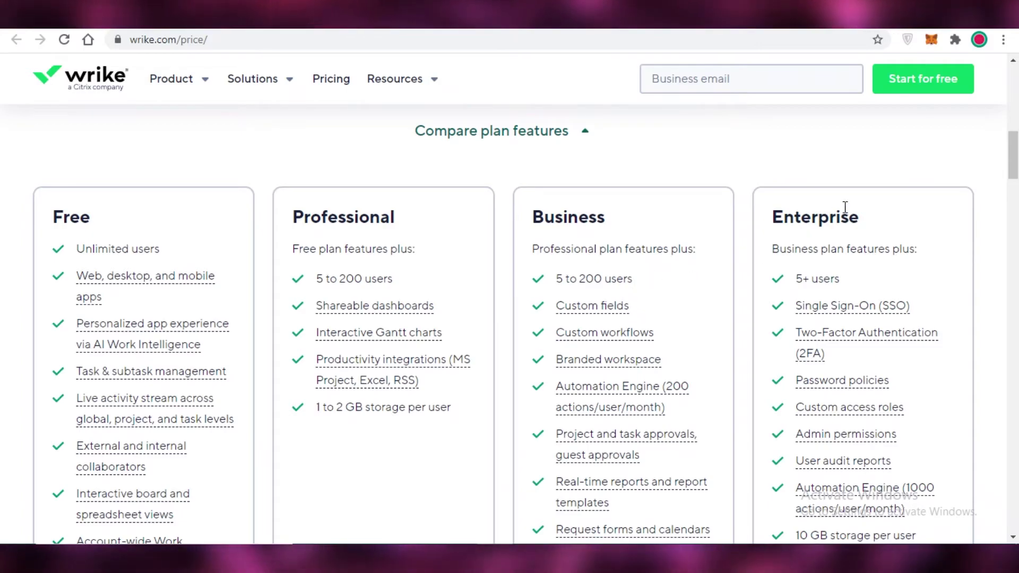
scroll(876, 199, down, 10)
scroll(914, 205, up, 15)
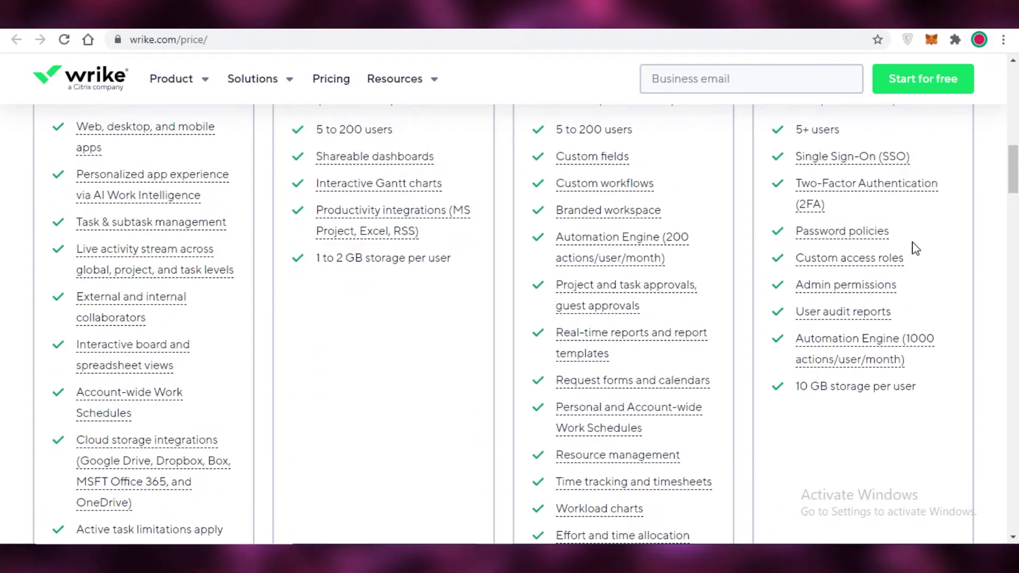
scroll(896, 300, down, 14)
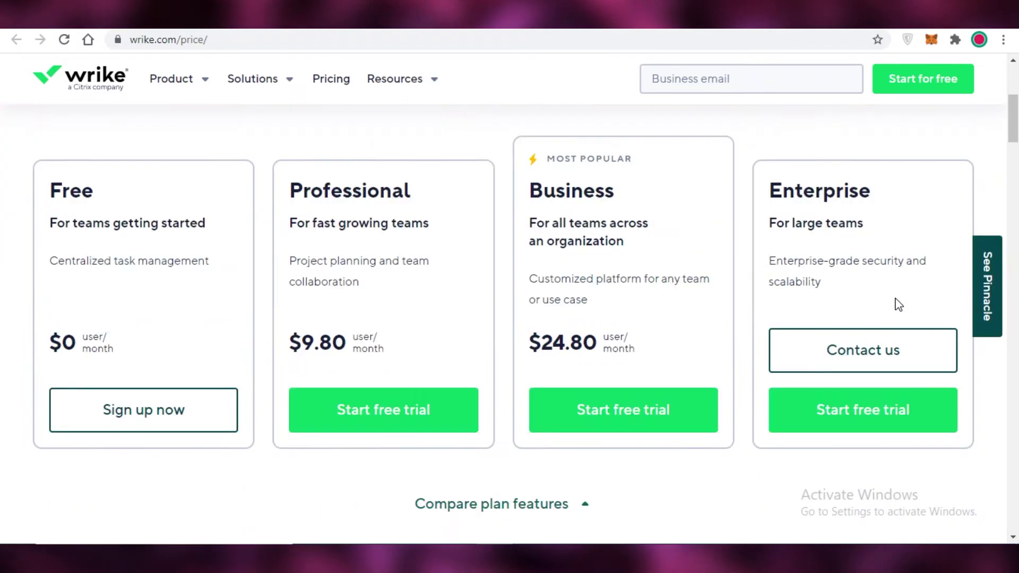
scroll(896, 302, up, 4)
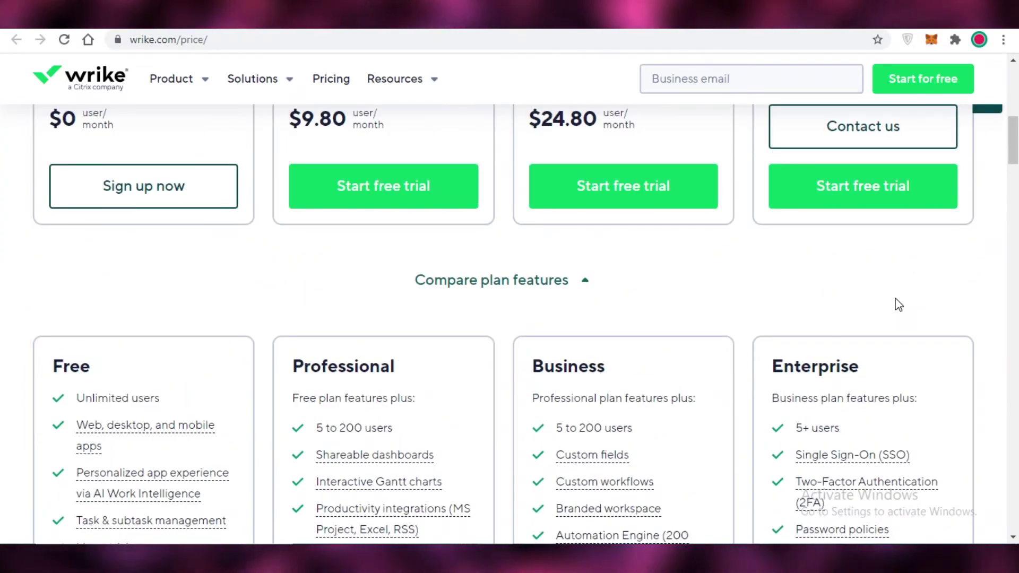
scroll(896, 305, down, 4)
scroll(838, 372, down, 7)
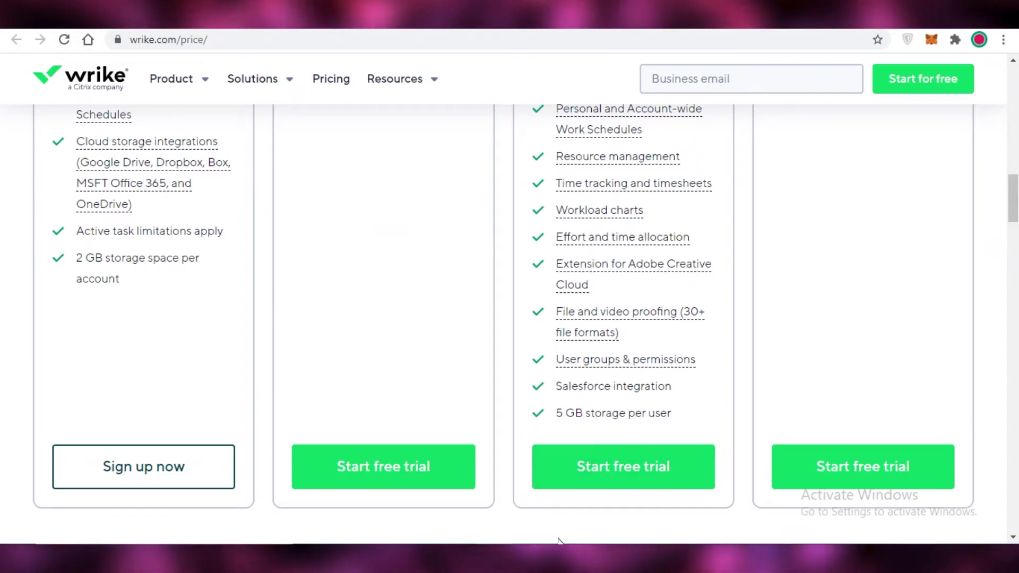
Step: Open the spaces panel, then switch to the pricing tab and review plan prices
scroll(405, 159, up, 10)
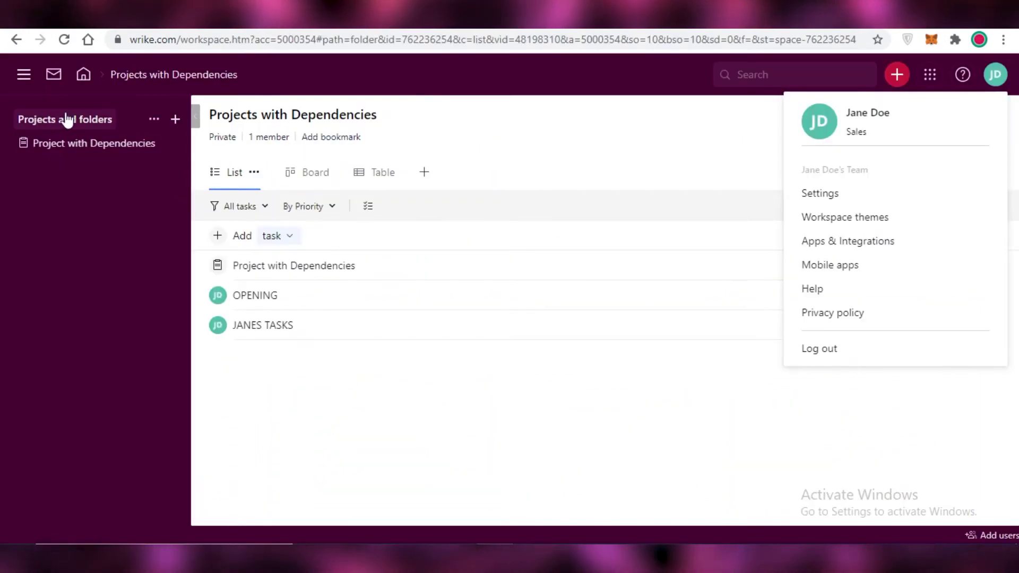
click(24, 74)
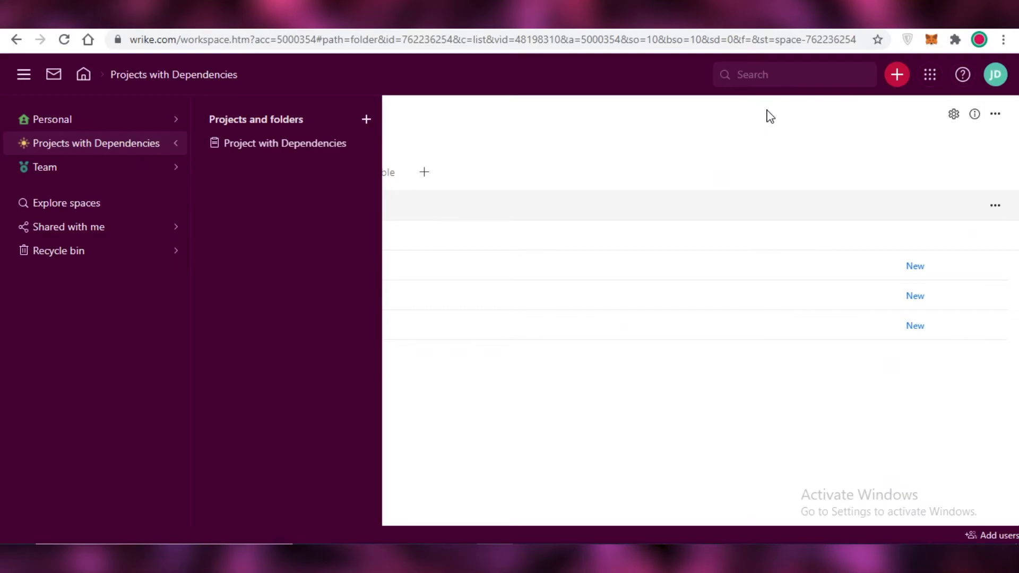
click(593, 29)
scroll(326, 237, up, 7)
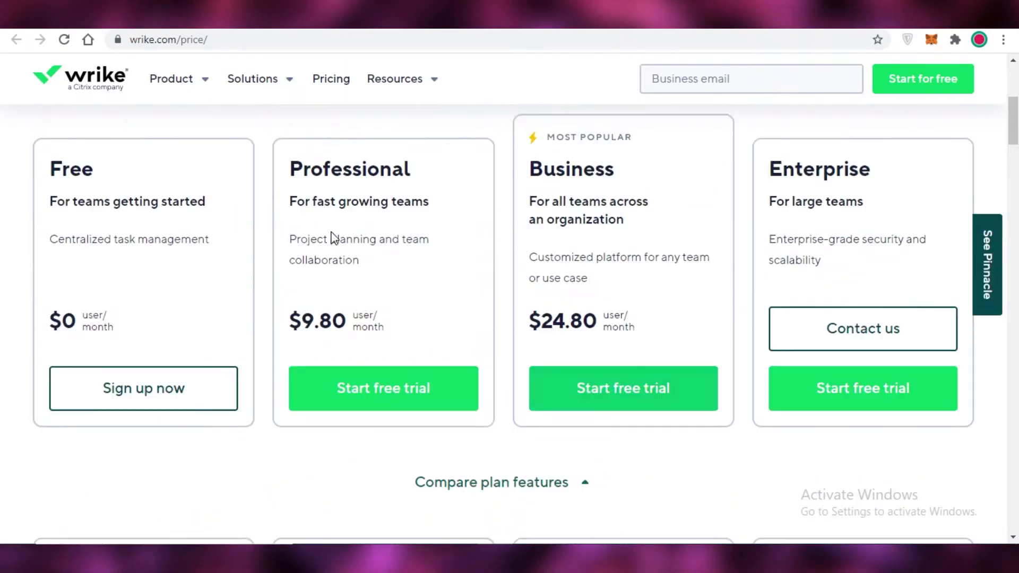
scroll(144, 299, down, 4)
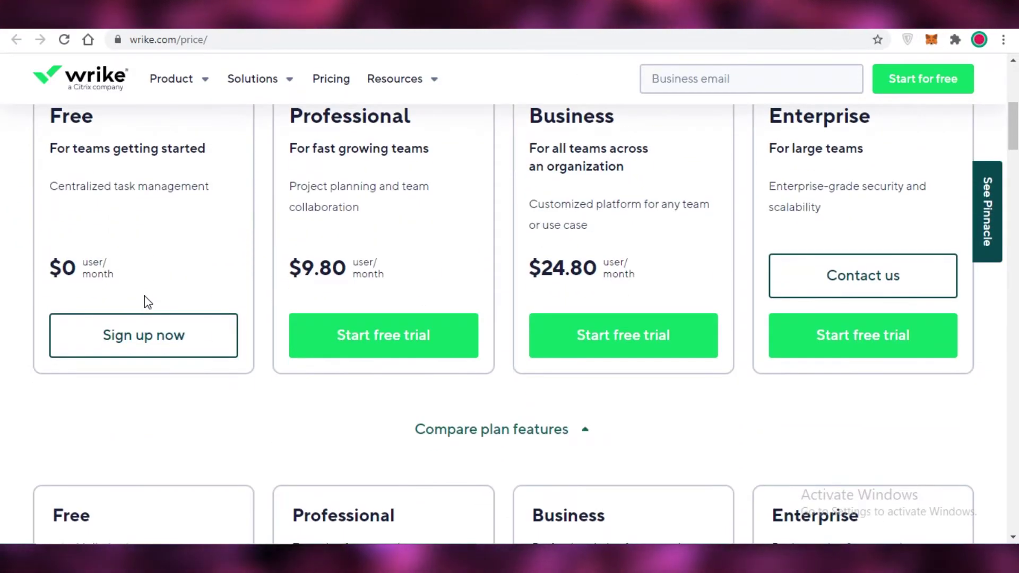
scroll(144, 300, up, 3)
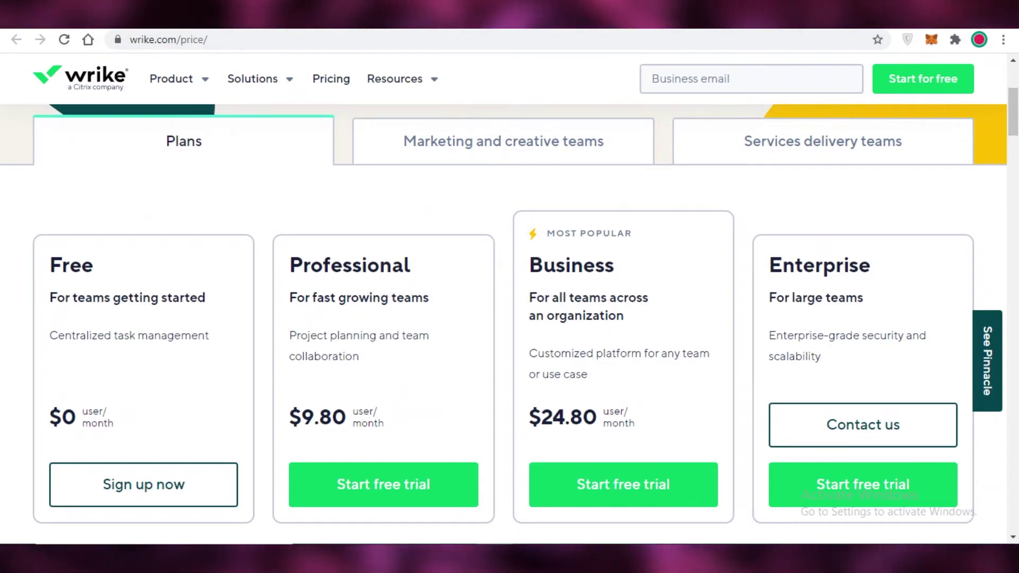
Step: Close the spaces panel, view the home dashboard, then return to Plans and Pricing
click(297, 16)
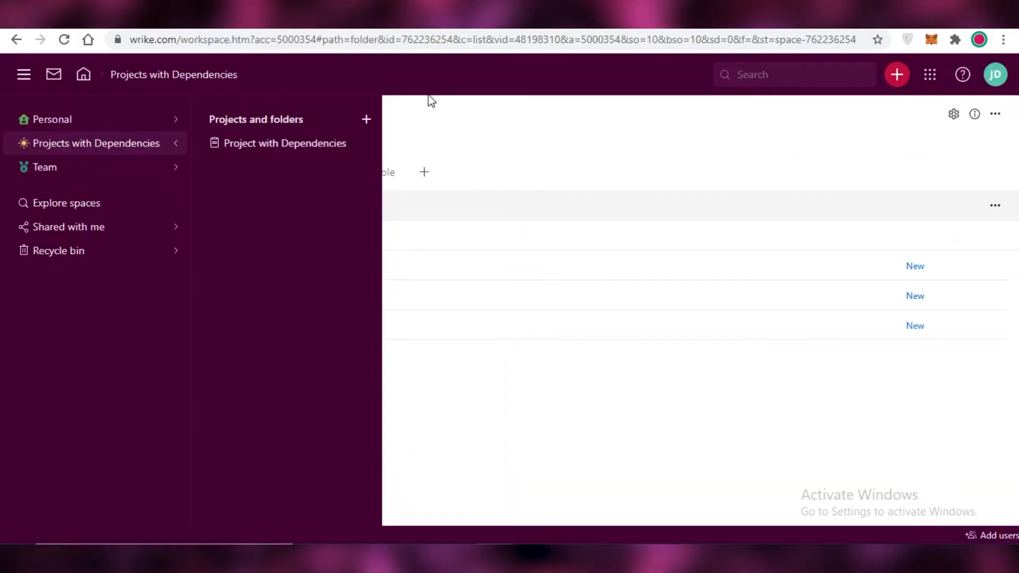
click(24, 76)
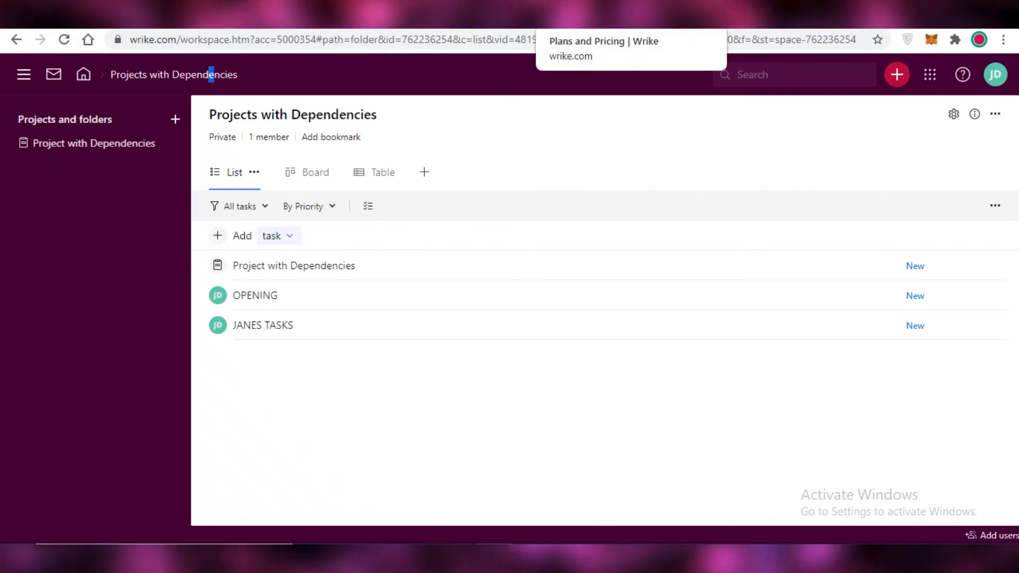
click(562, 15)
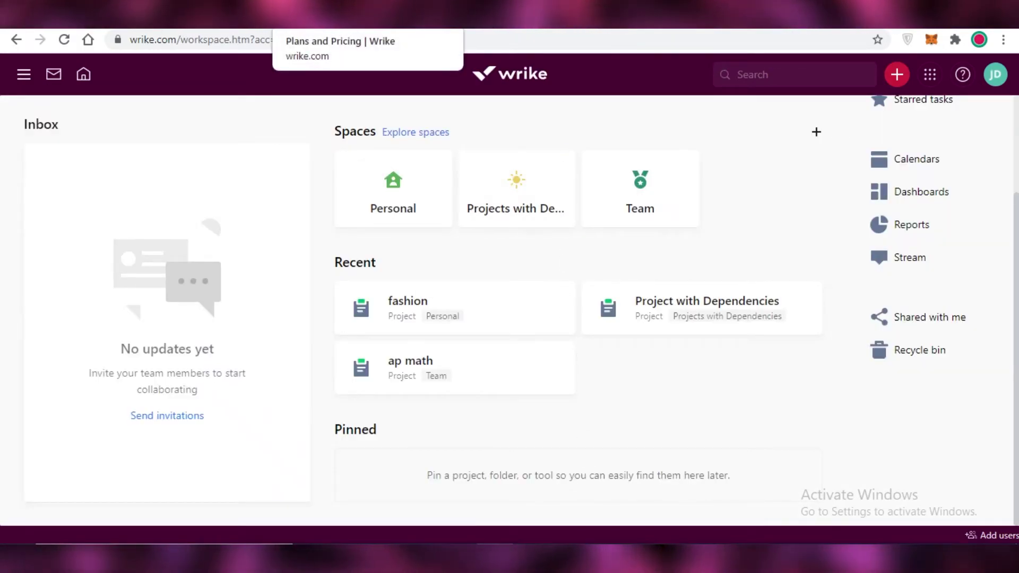
click(318, 15)
Step: Scroll through the Wrike pricing plans and feature lists to compare them
scroll(626, 401, up, 15)
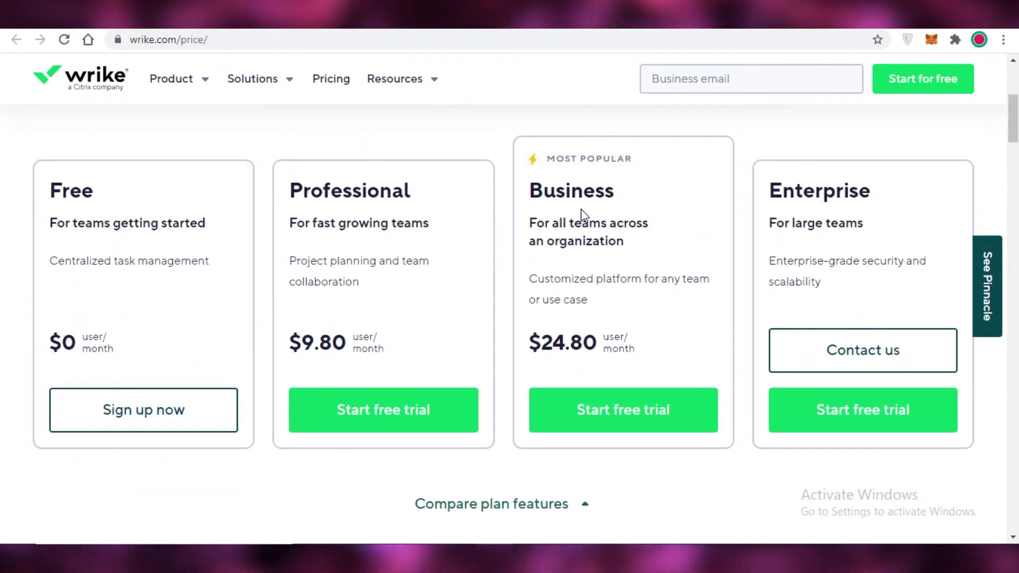
scroll(583, 218, down, 3)
scroll(277, 193, up, 3)
scroll(191, 170, down, 3)
scroll(185, 181, down, 7)
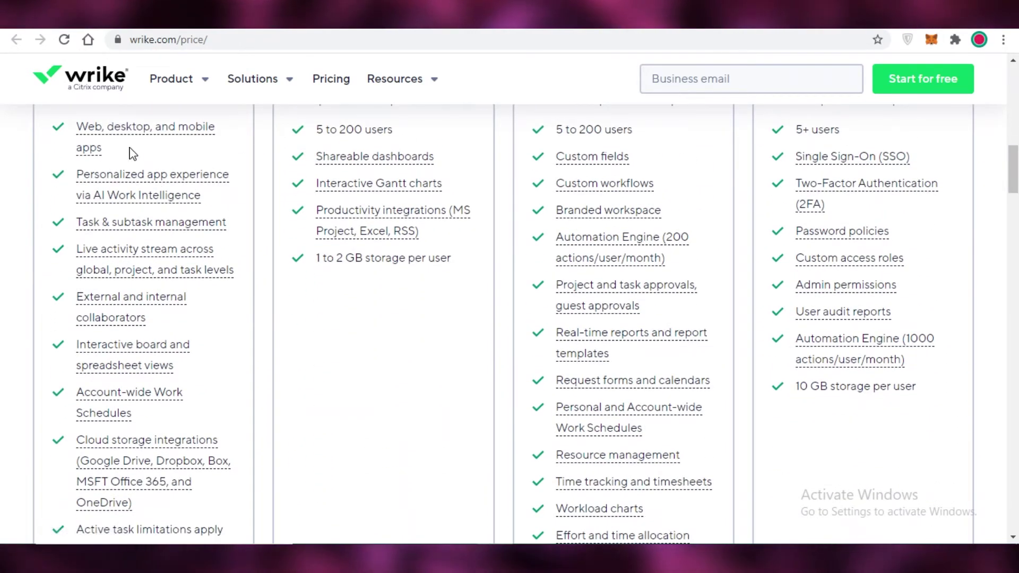
scroll(152, 176, up, 8)
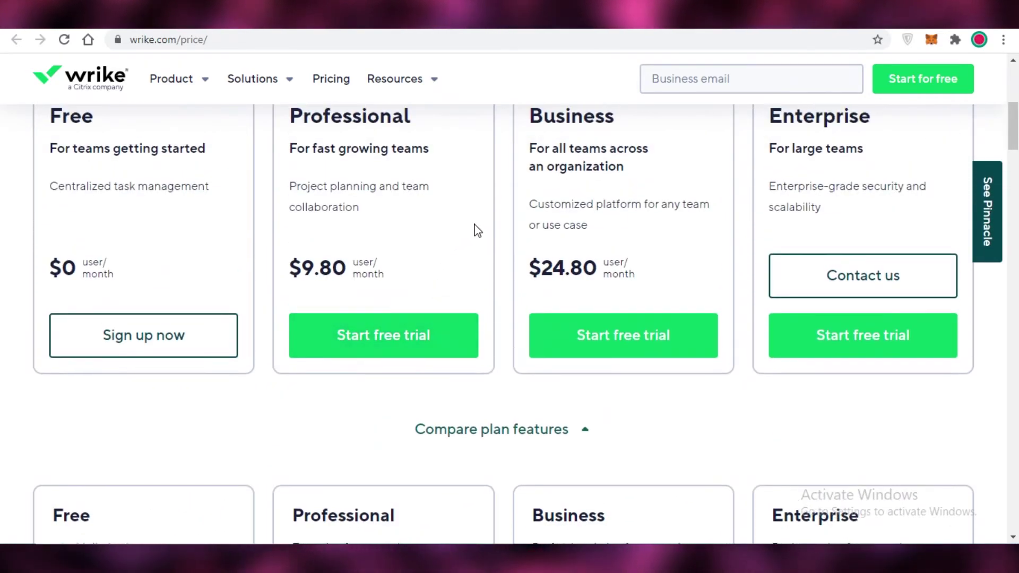
scroll(474, 276, up, 3)
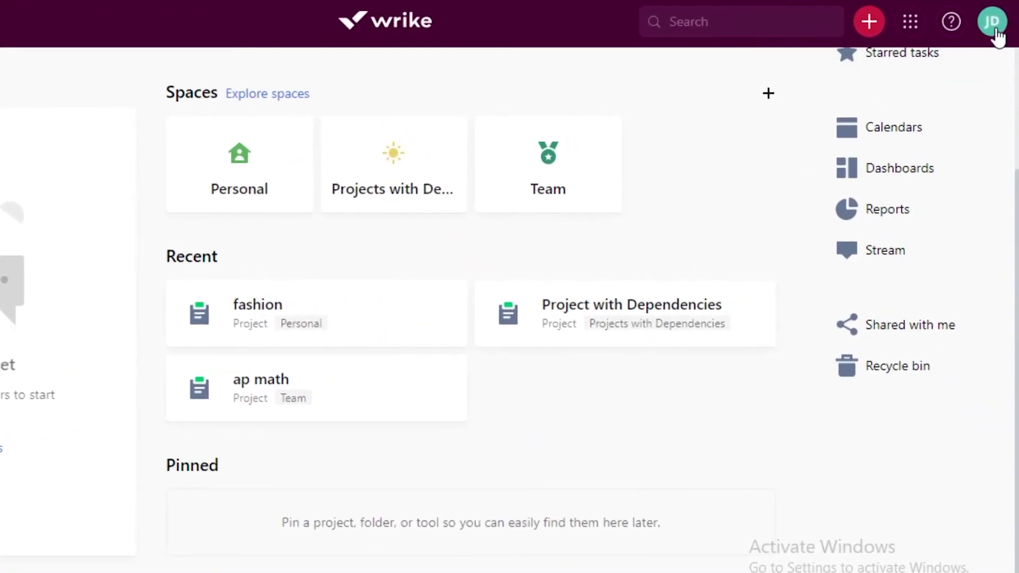
Step: Show the apps menu listing My to-do, Dashboards, Calendars, Reports and Recycle bin
click(995, 33)
click(910, 22)
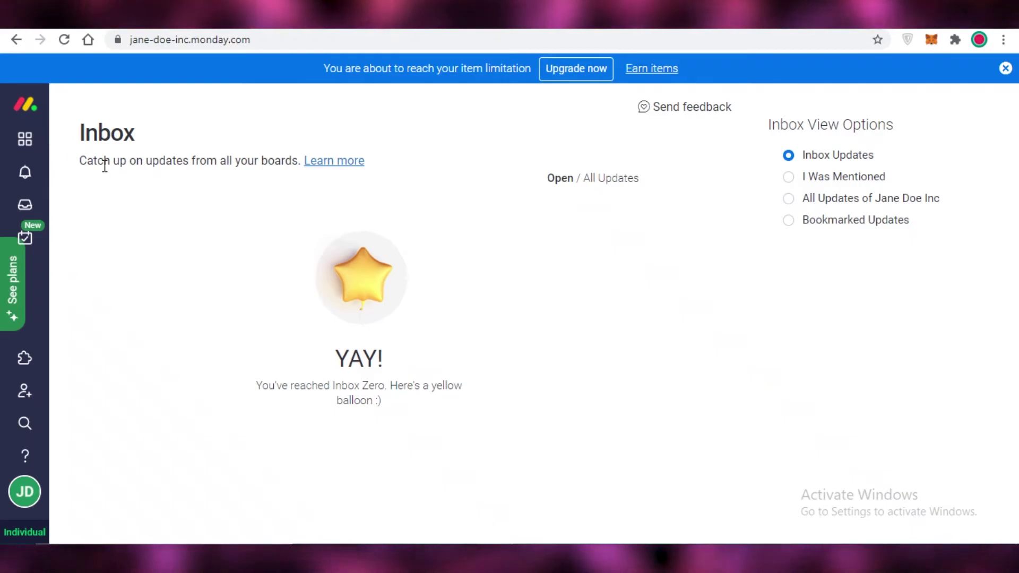
click(28, 174)
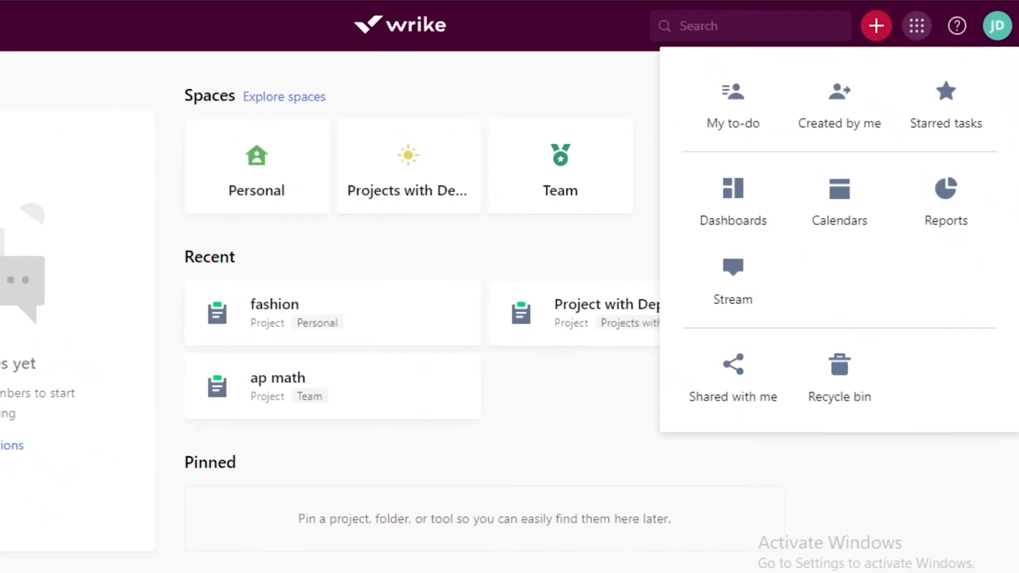
Step: Check the account profile menu, then open Dashboards from the home page's right sidebar
click(1002, 35)
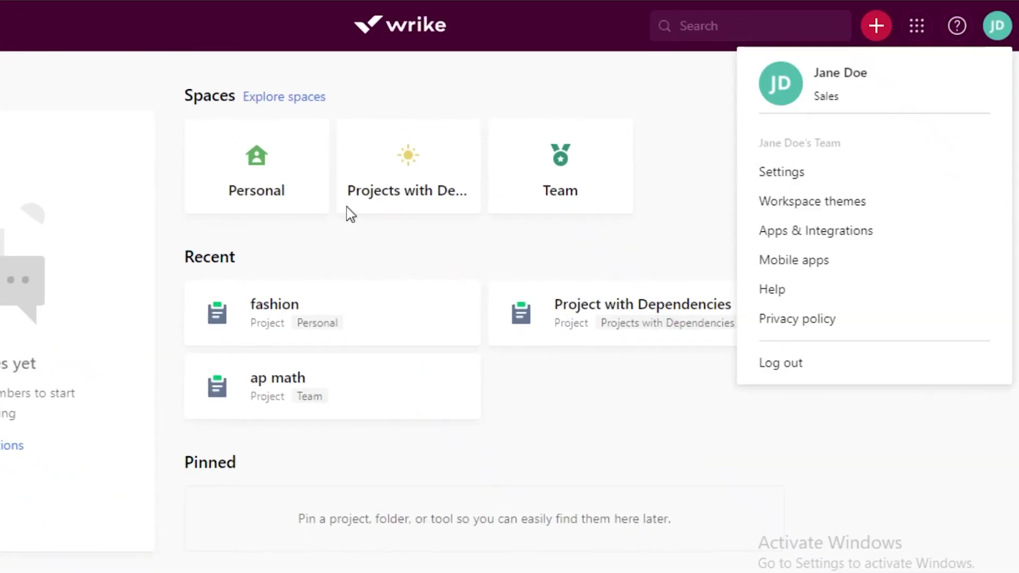
click(1000, 41)
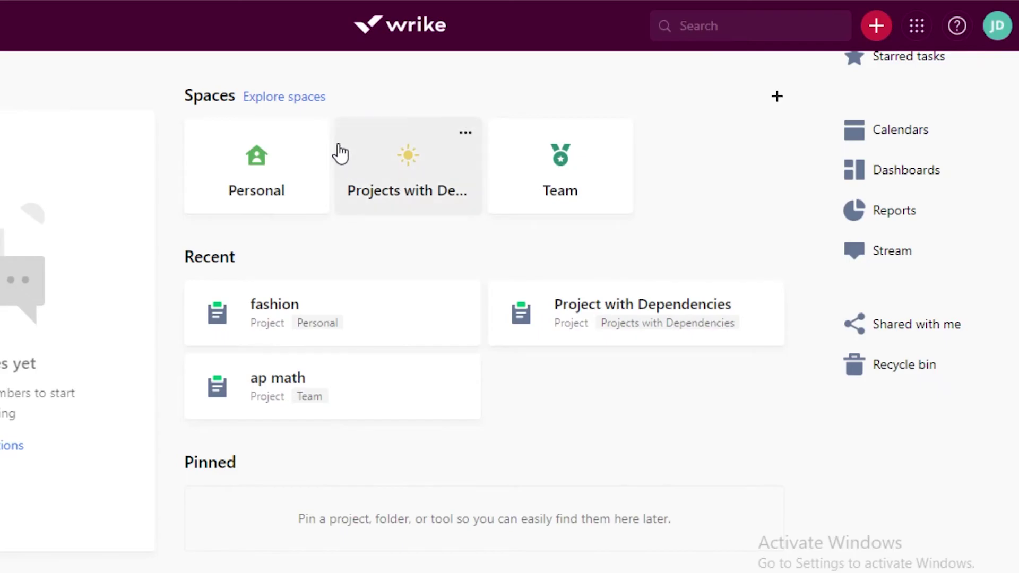
scroll(136, 140, up, 3)
scroll(821, 272, down, 3)
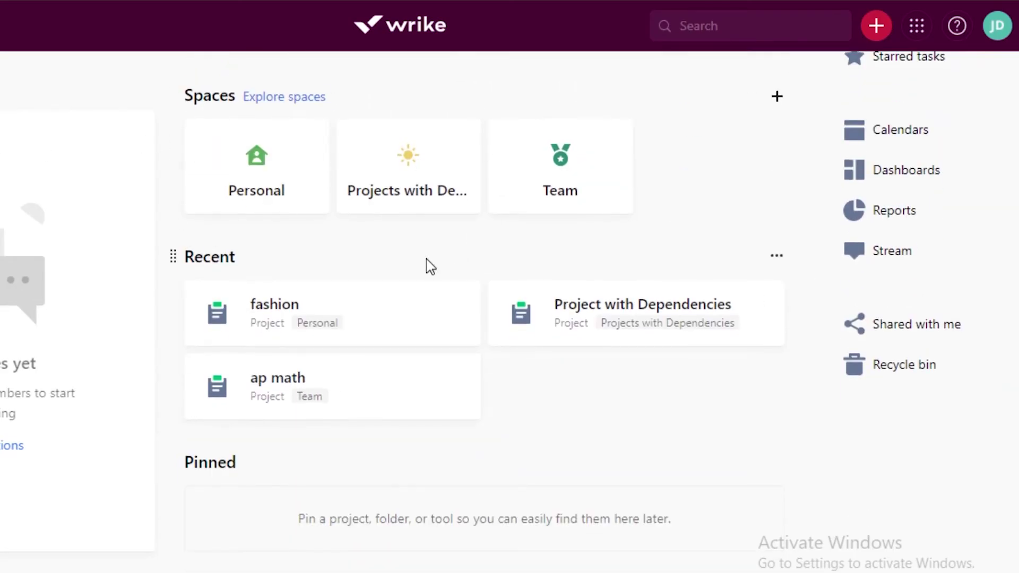
scroll(430, 265, up, 3)
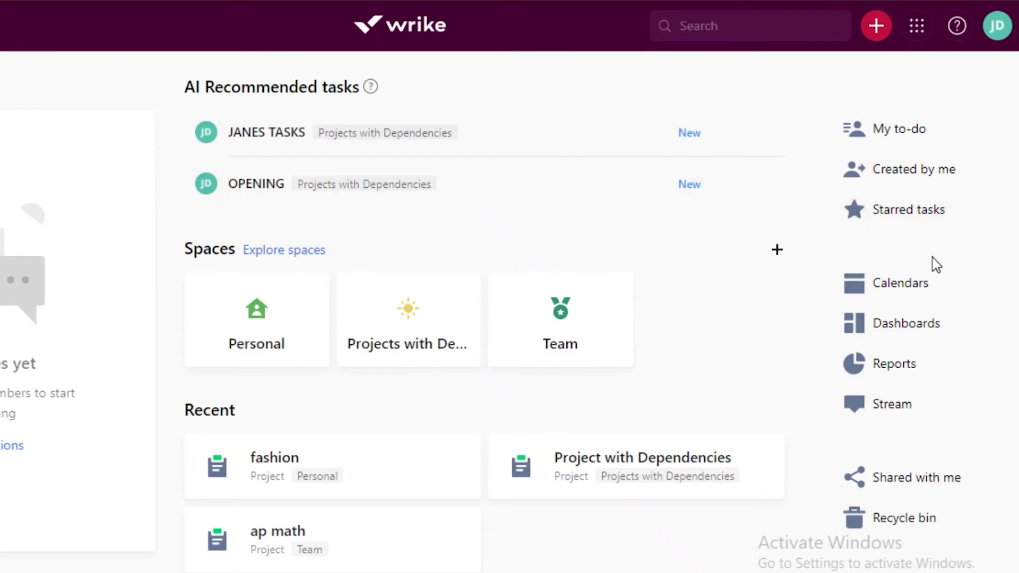
scroll(758, 183, down, 3)
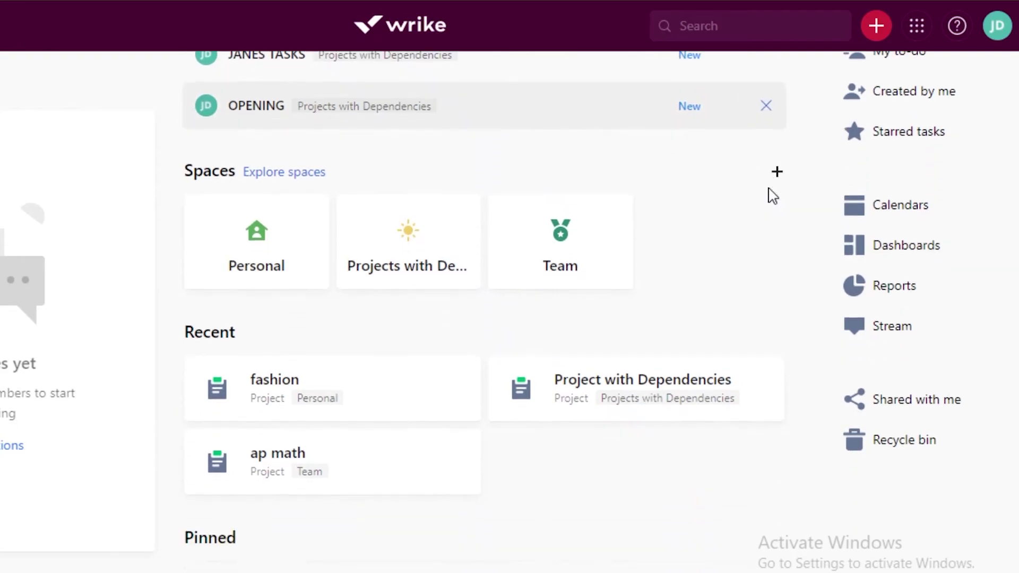
click(889, 173)
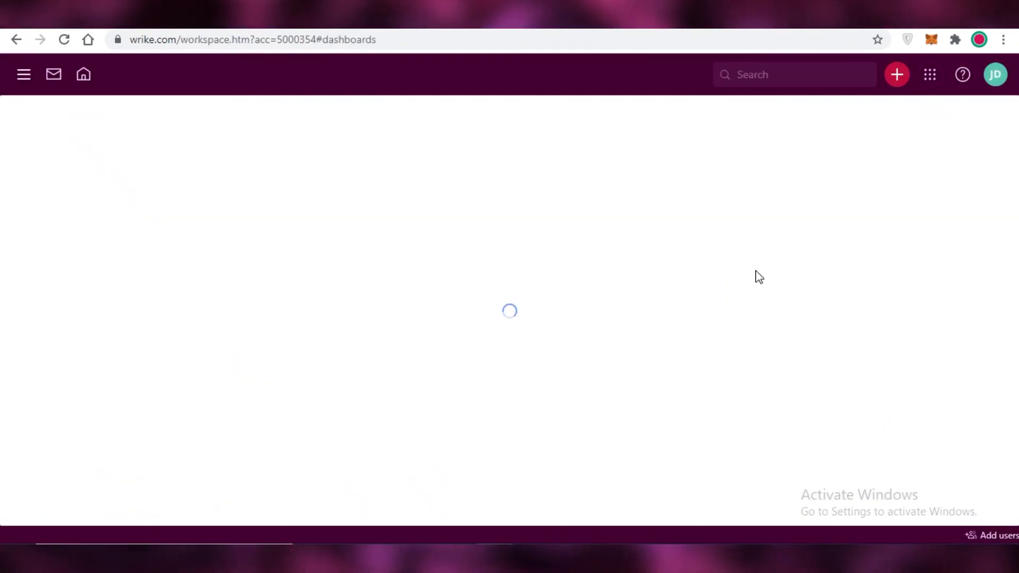
Step: Return to the workspace home and open Dashboards through its row's options menu
click(23, 74)
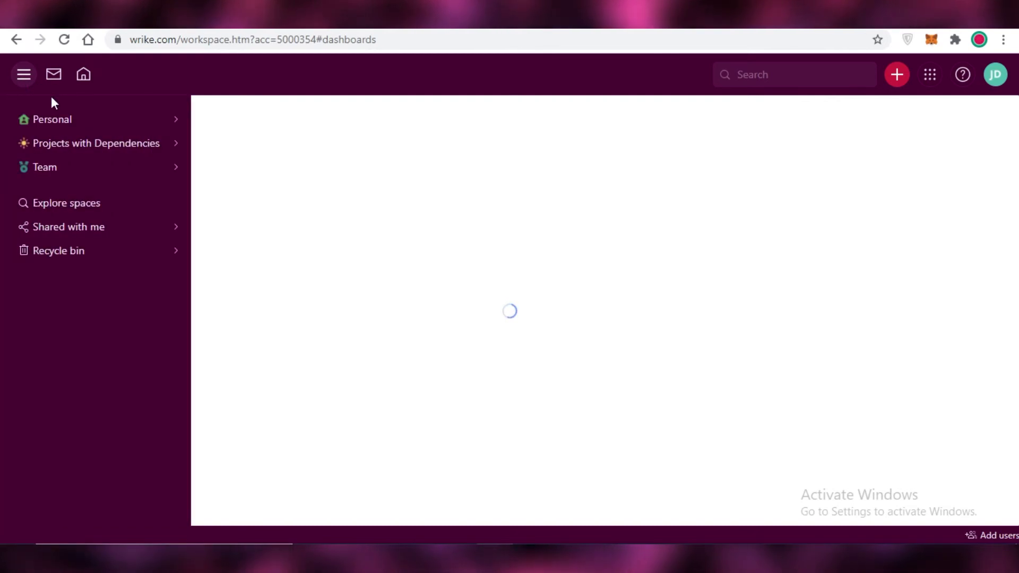
click(83, 74)
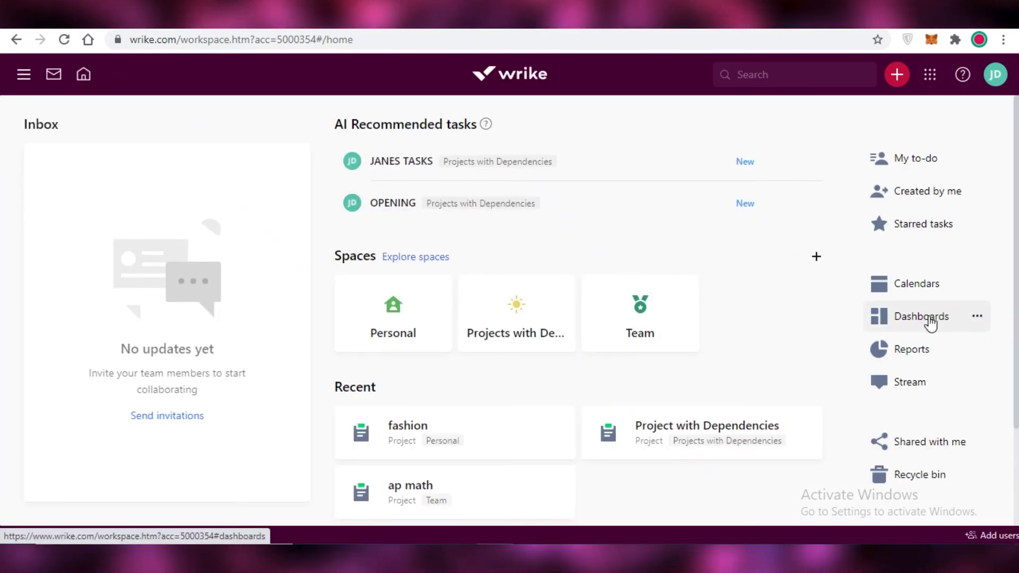
click(978, 319)
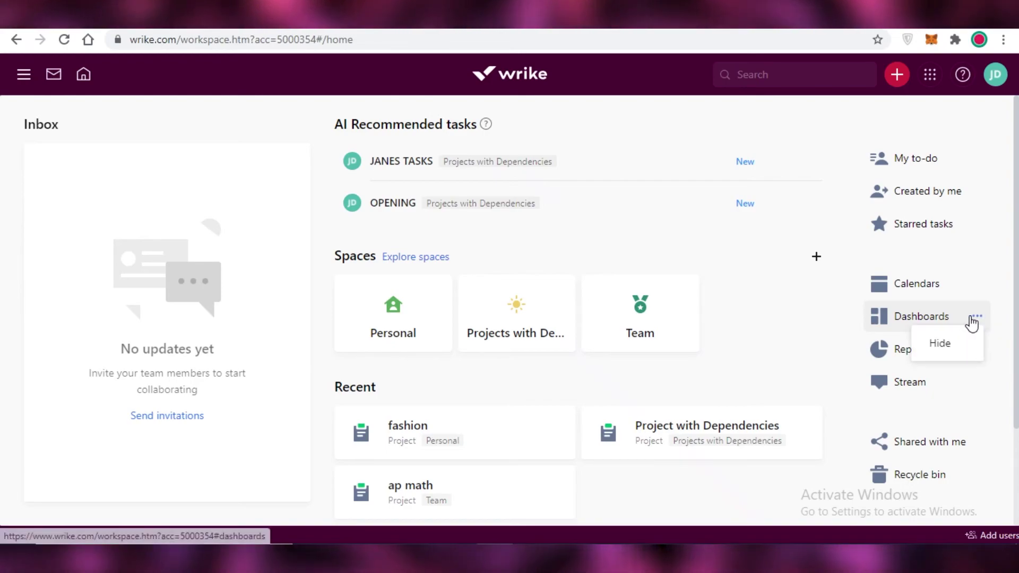
click(944, 318)
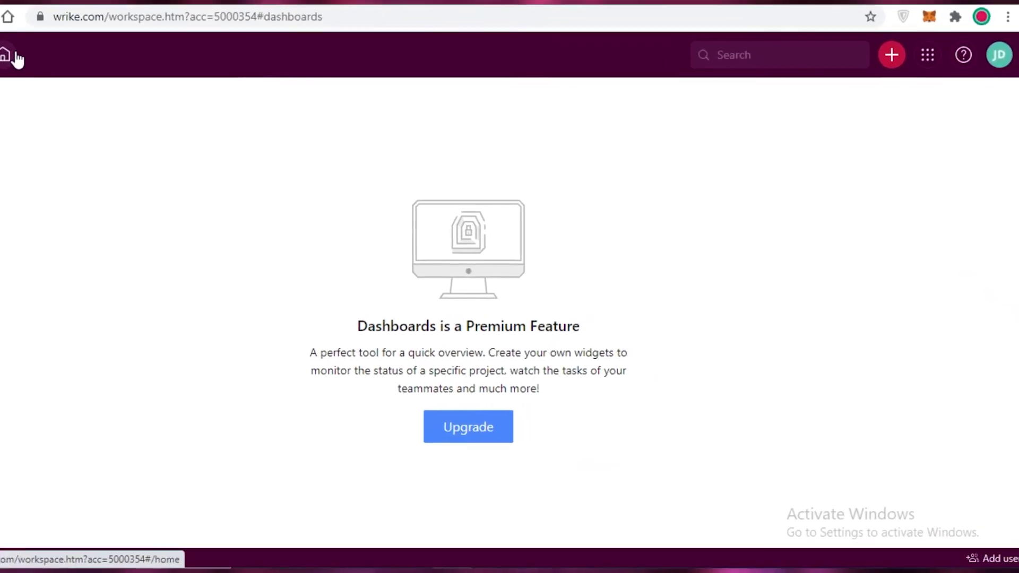
Step: Try Calendars from the home page, find it requires Business, and go back home
click(69, 70)
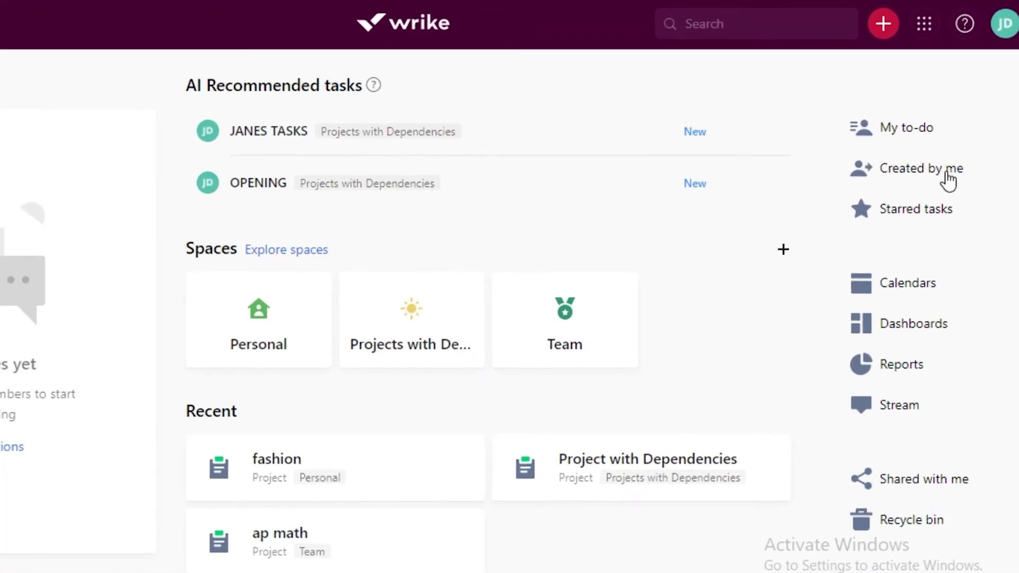
click(918, 295)
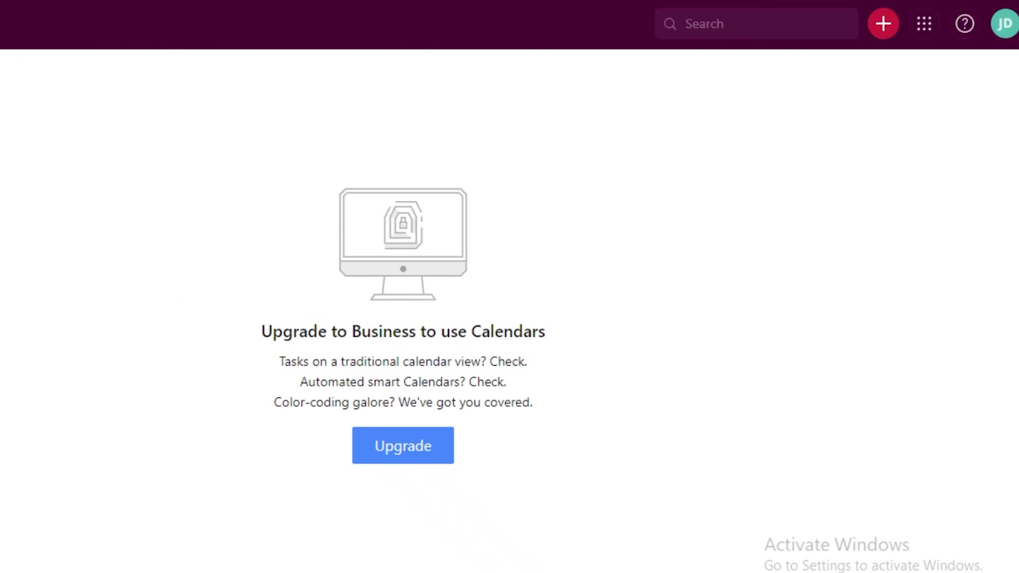
key(alt+Left)
Step: Dismiss both AI recommended tasks, including OPENING, leaving only the placeholder message
scroll(228, 182, down, 2)
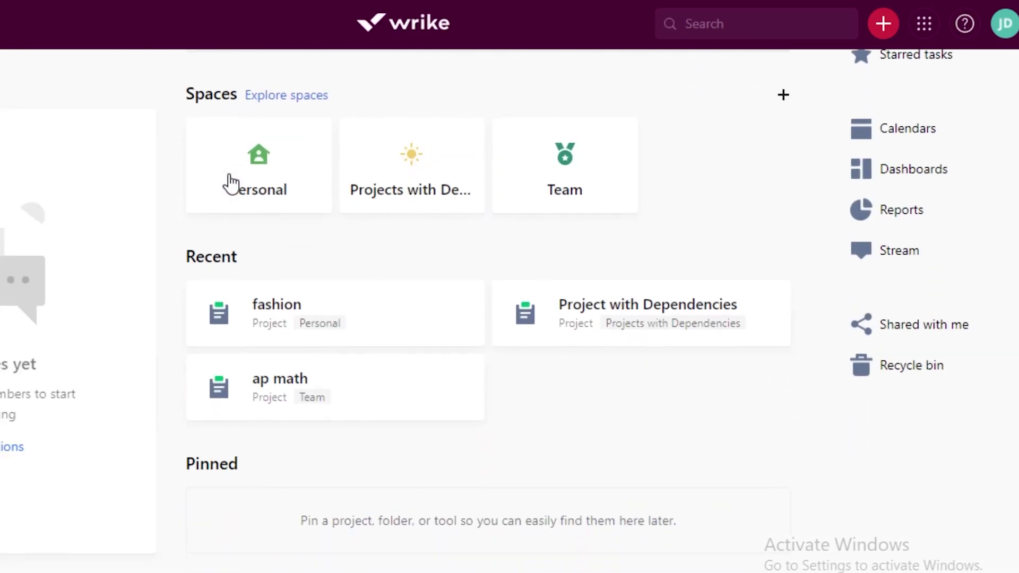
scroll(238, 188, up, 3)
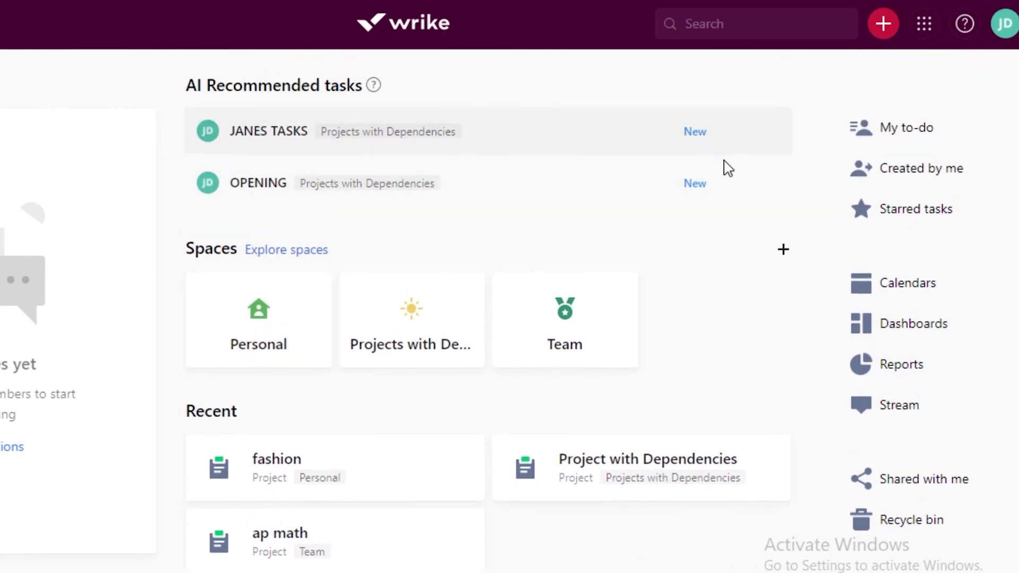
click(770, 137)
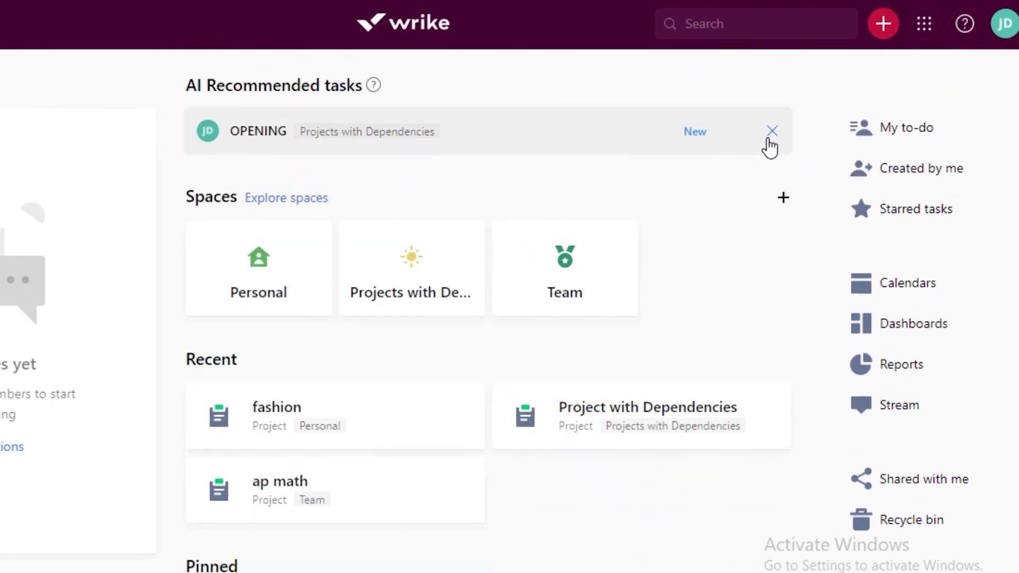
click(770, 134)
scroll(880, 288, down, 2)
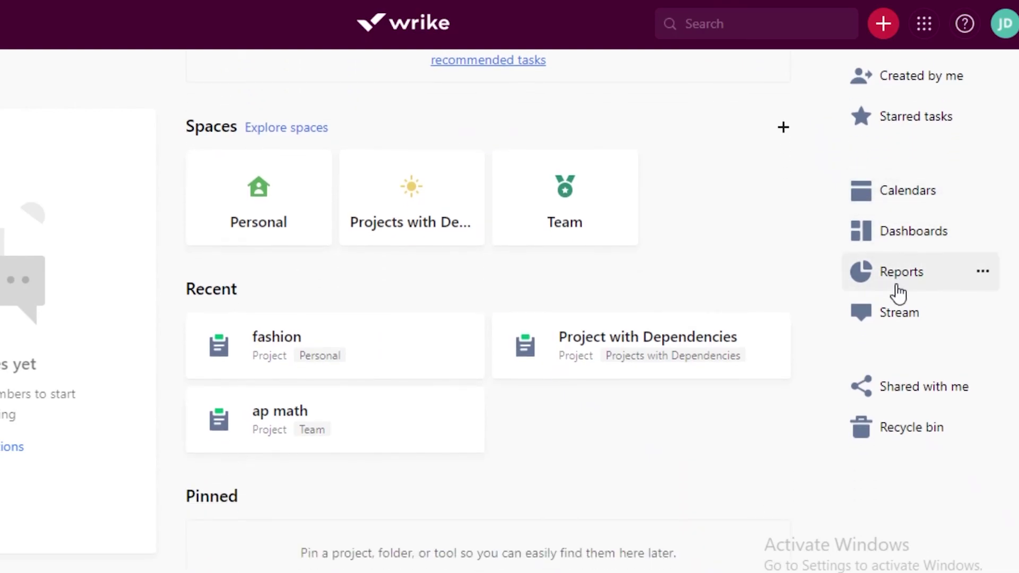
scroll(849, 225, up, 2)
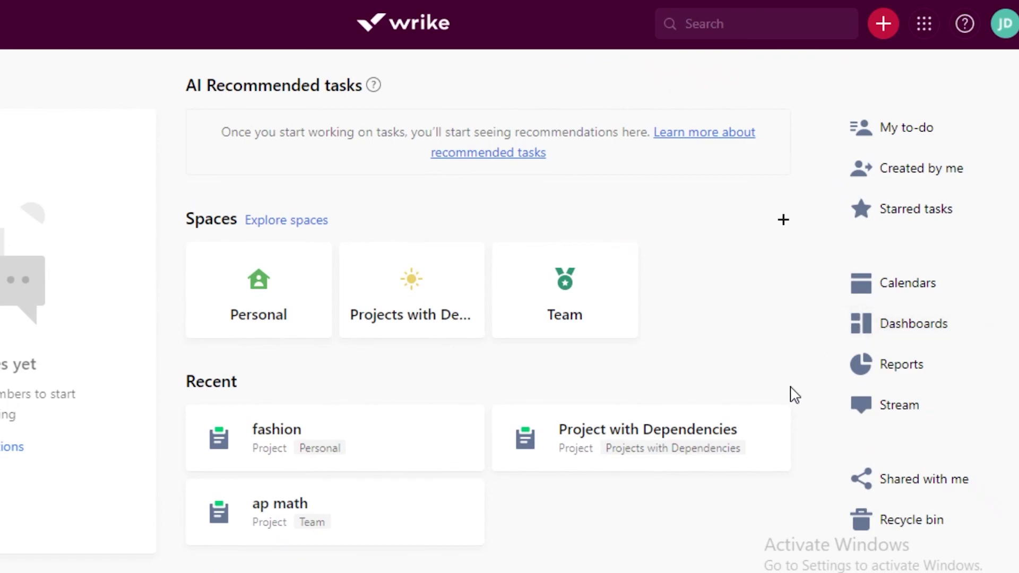
mouse_move(784, 420)
mouse_move(302, 274)
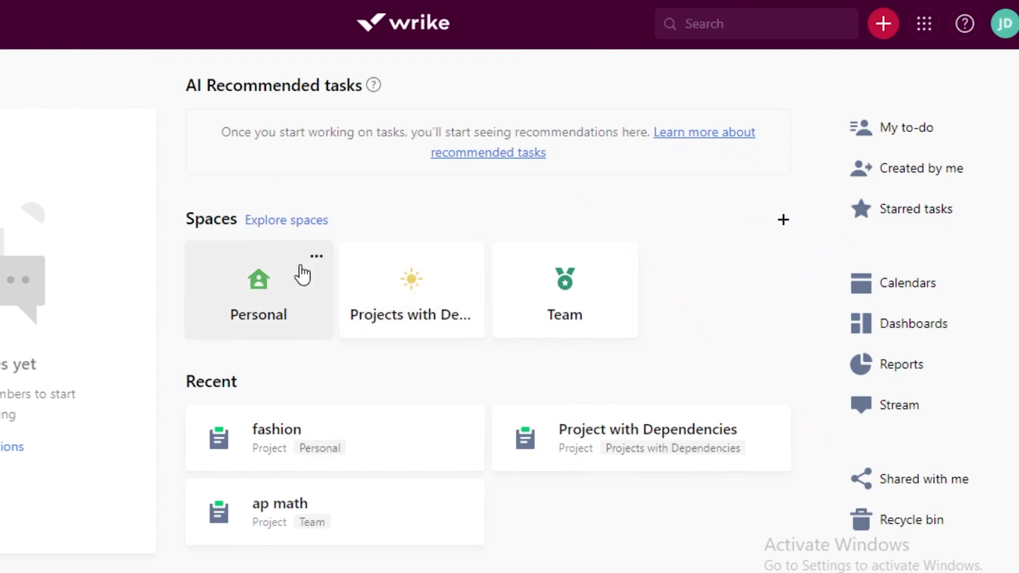